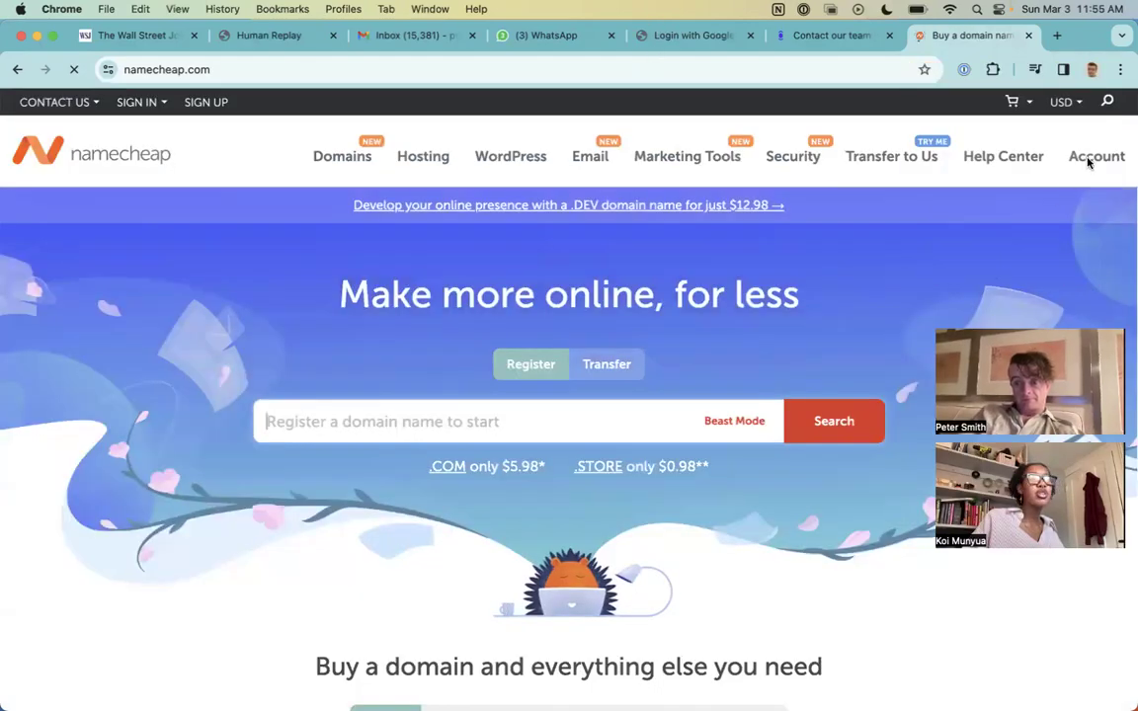
Step: Sign in to the Namecheap account with the username and password, and submit the one-time verification code
mouse_move(1087, 158)
left_click(1078, 192)
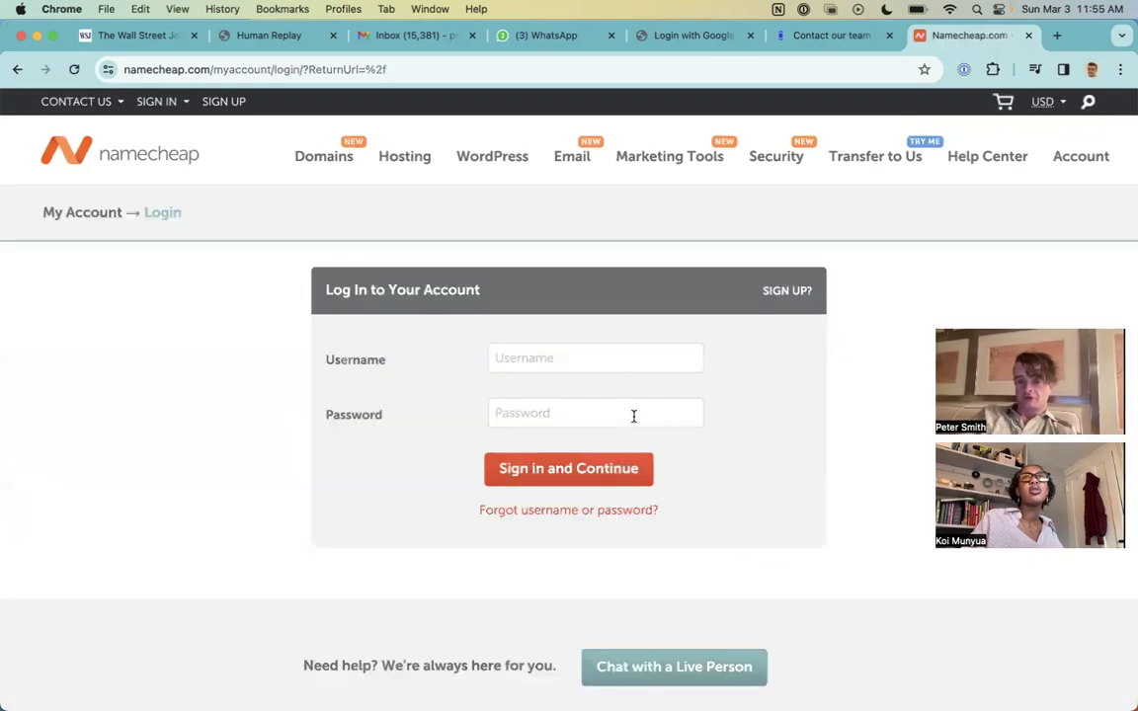
left_click(605, 356)
key("Return")
left_click(579, 467)
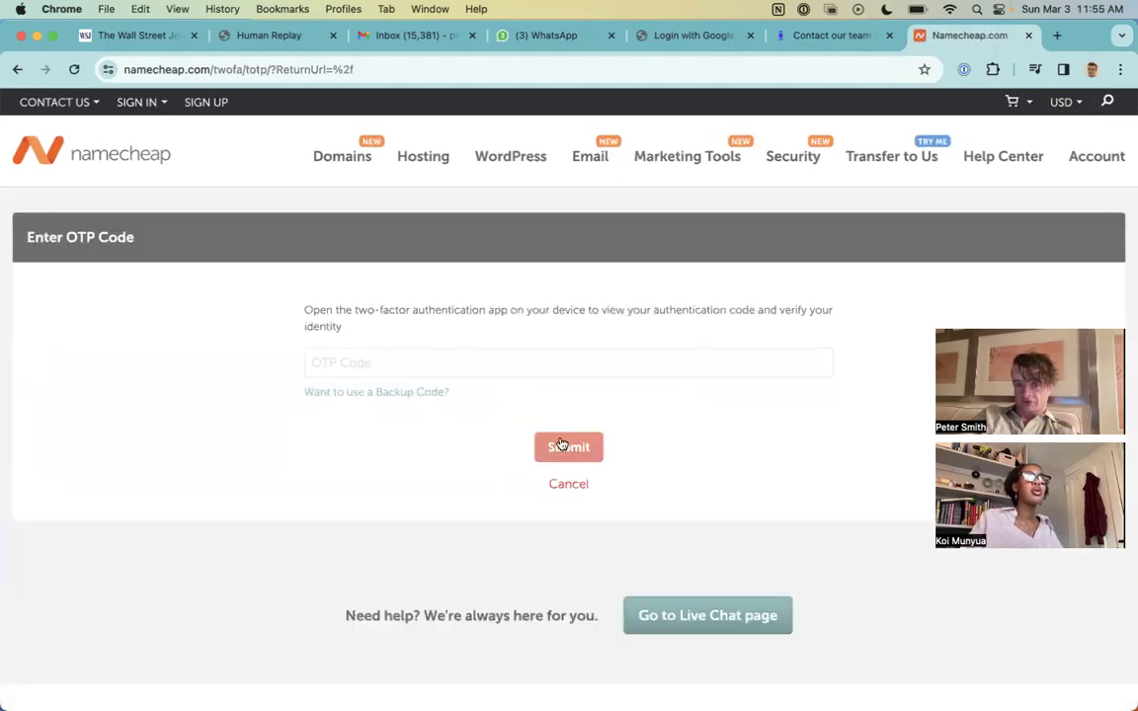
key("super+v")
left_click(557, 441)
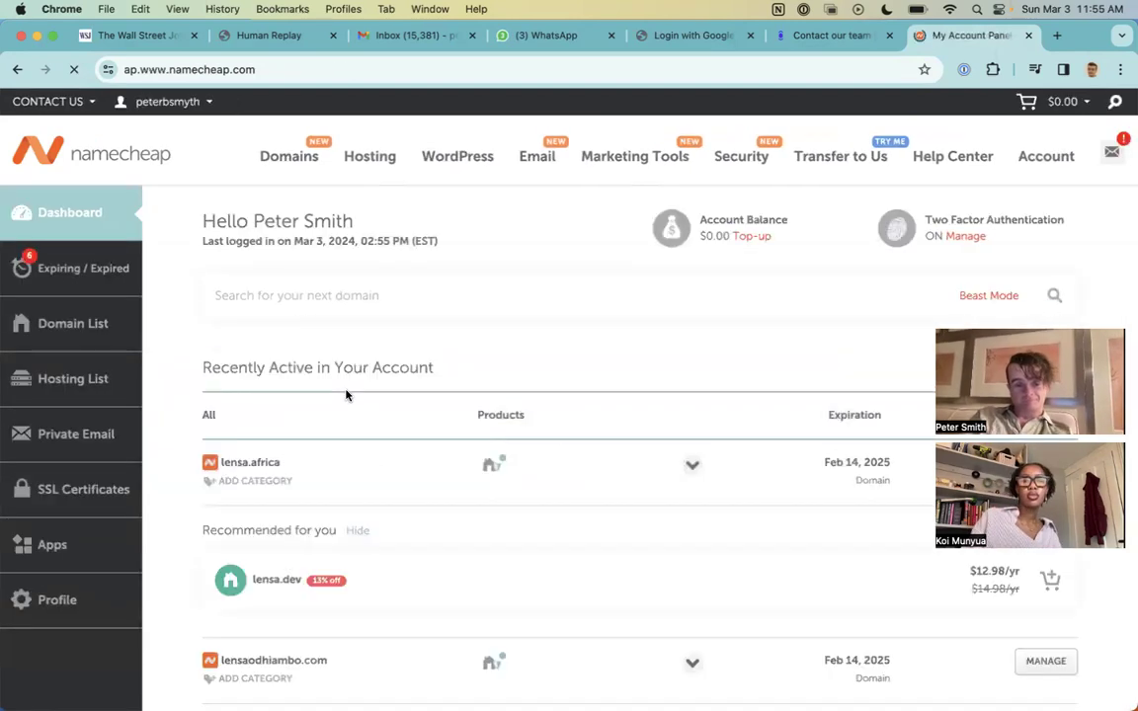
Step: Open the full list of domains from the account dashboard
scroll(346, 395, "down", 1)
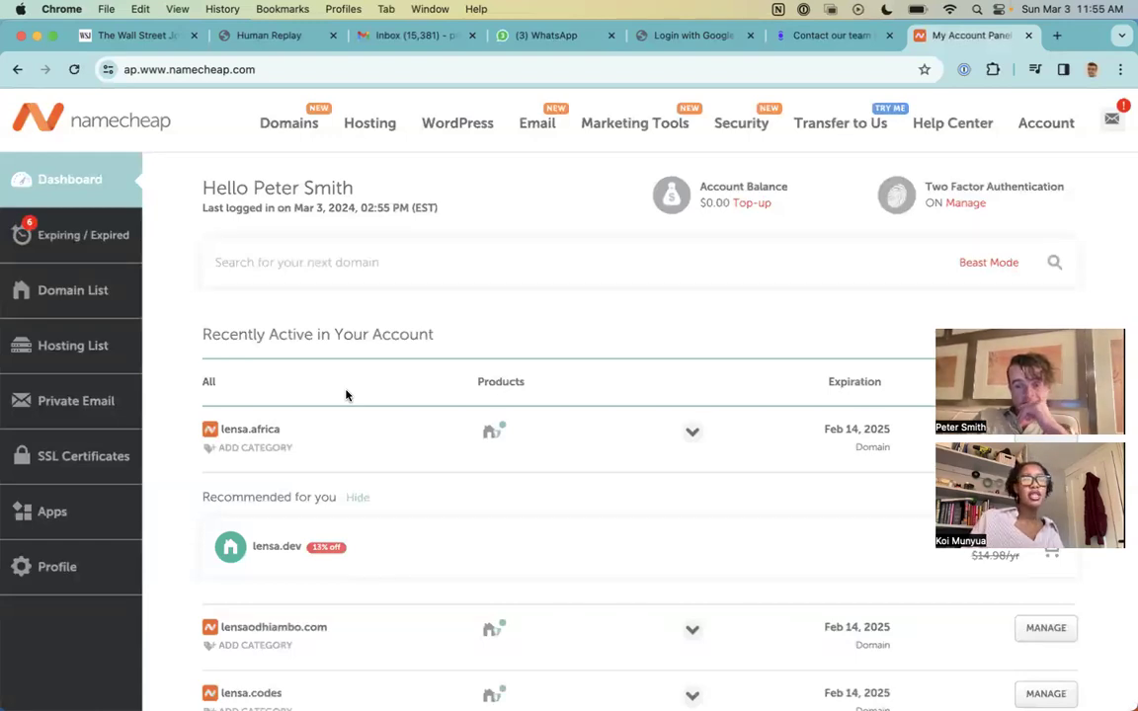
scroll(346, 395, "down", 5)
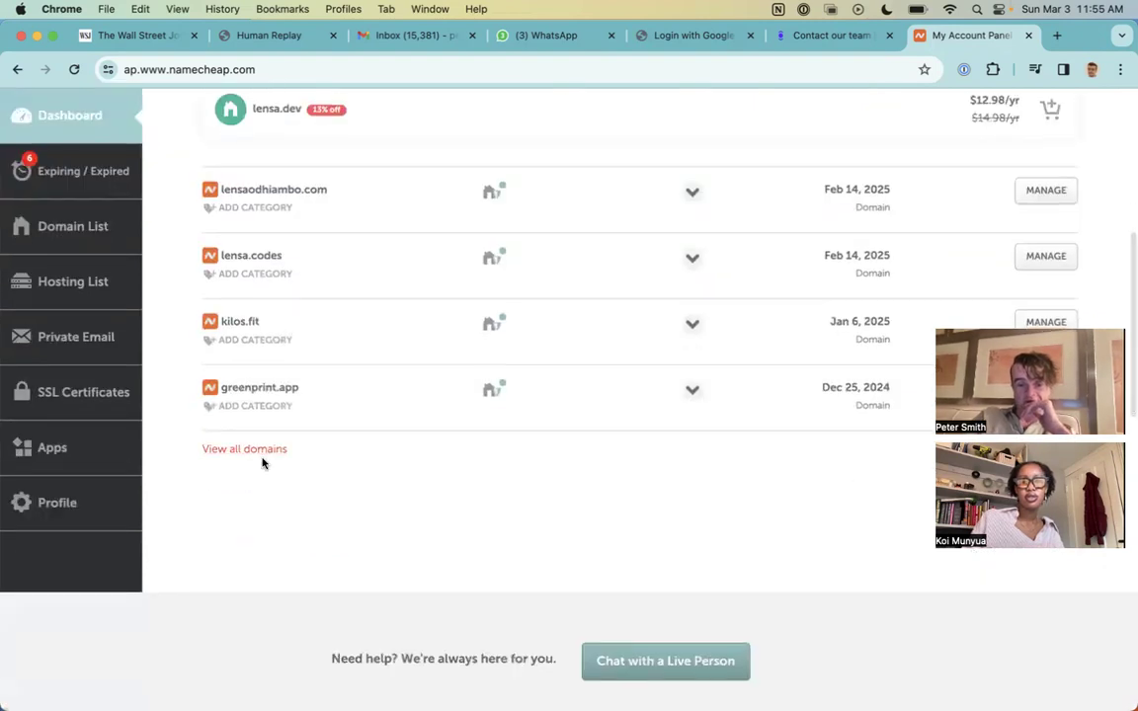
left_click(265, 450)
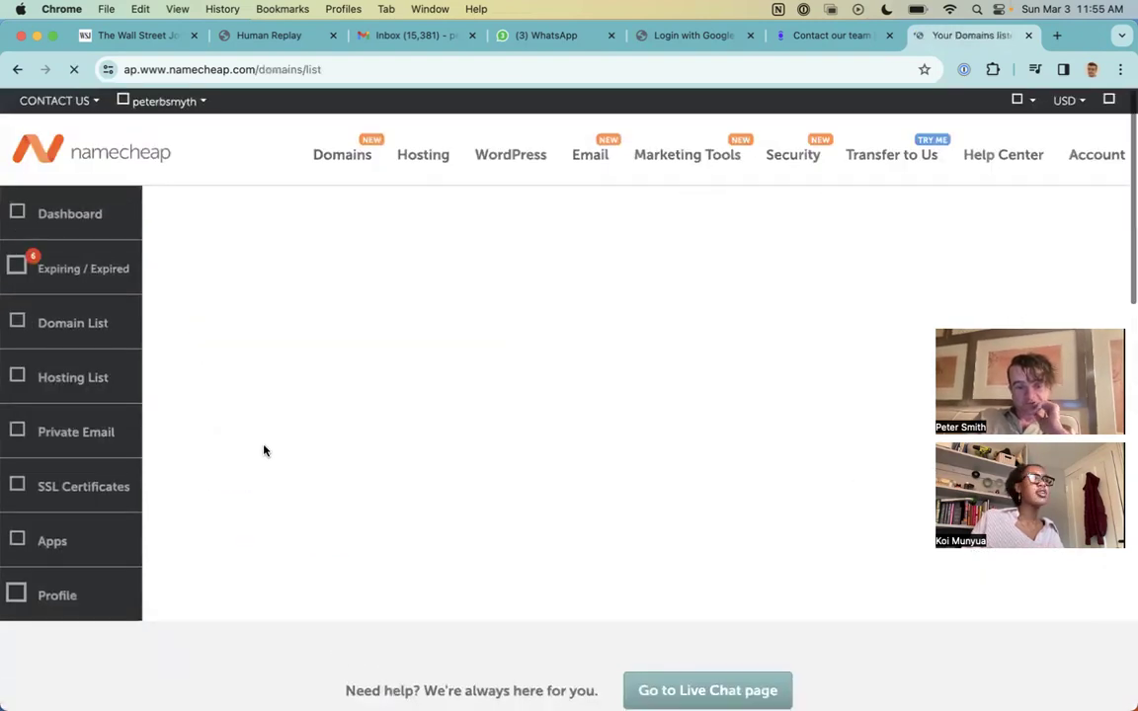
Step: Find syr.ai in the domain list and open its Advanced DNS settings
scroll(264, 445, "down", 3)
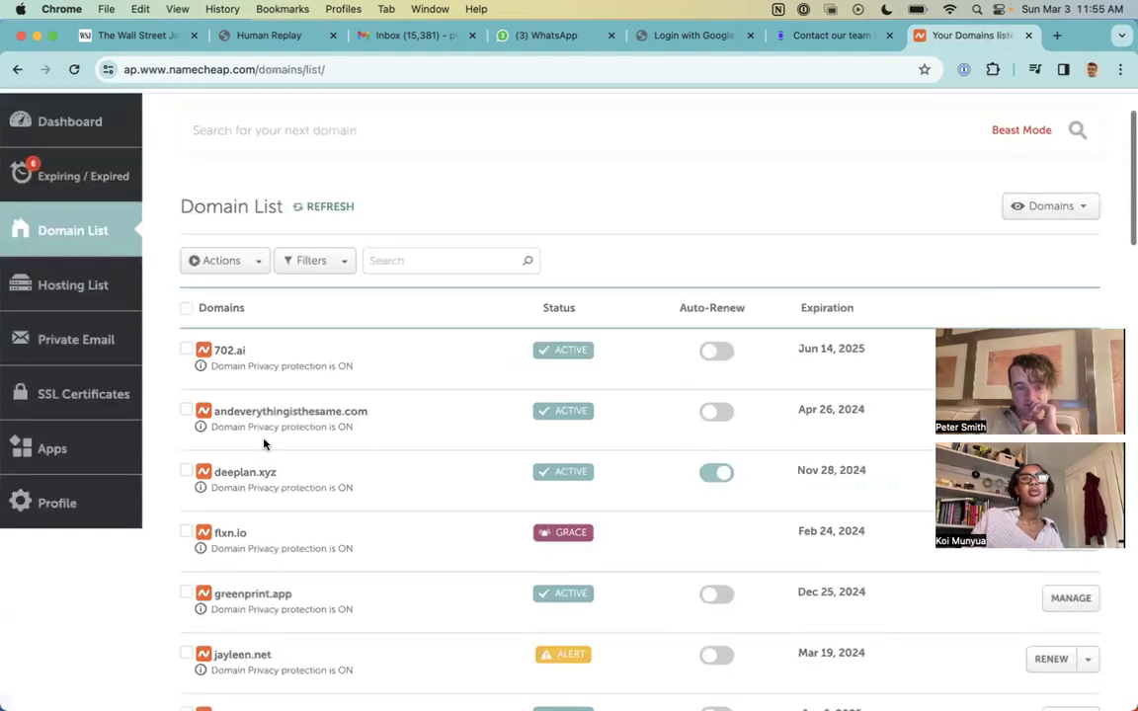
scroll(263, 444, "down", 5)
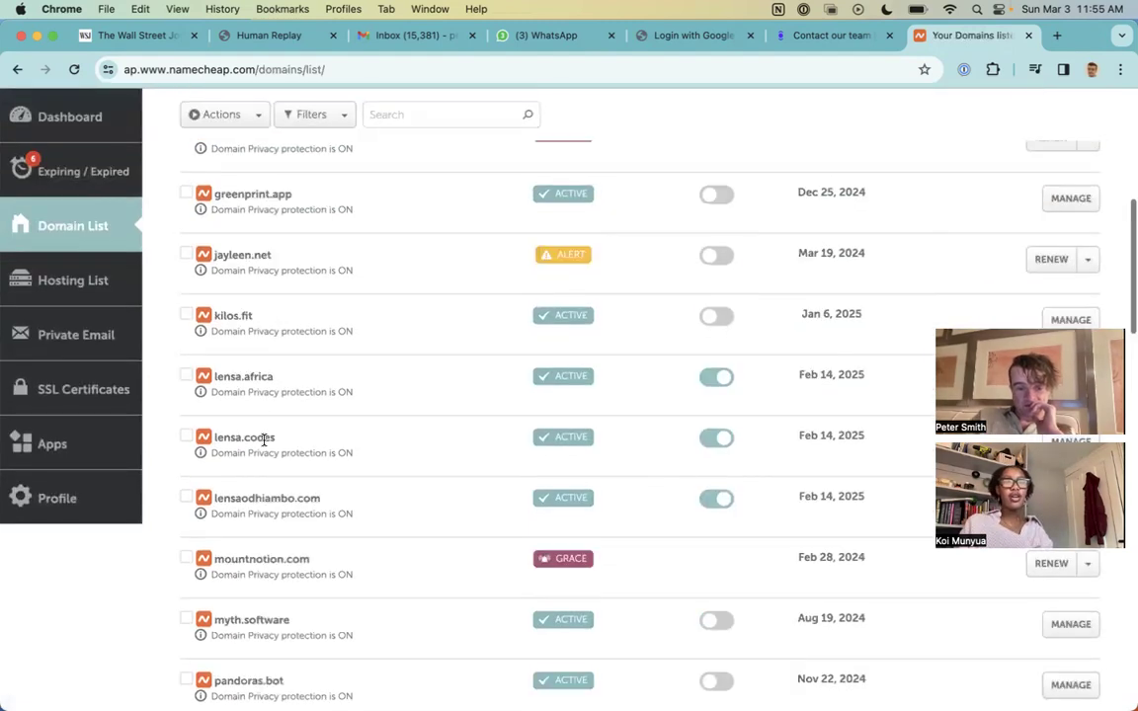
scroll(264, 440, "down", 5)
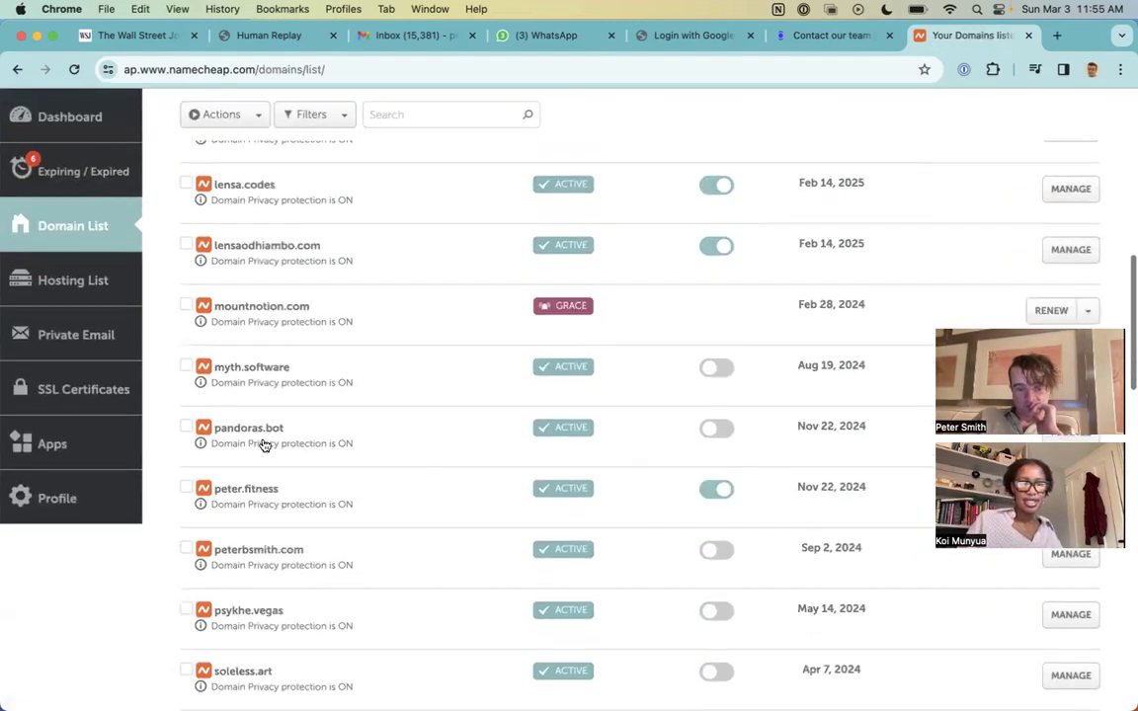
scroll(264, 444, "down", 2)
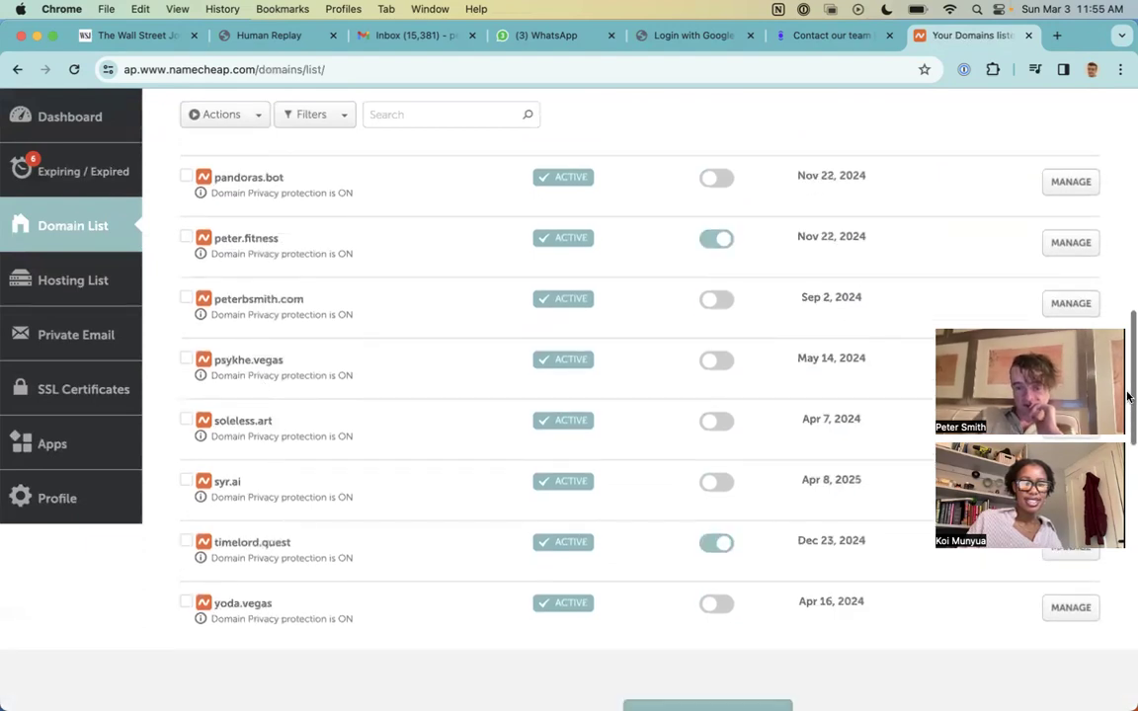
left_click(1065, 485)
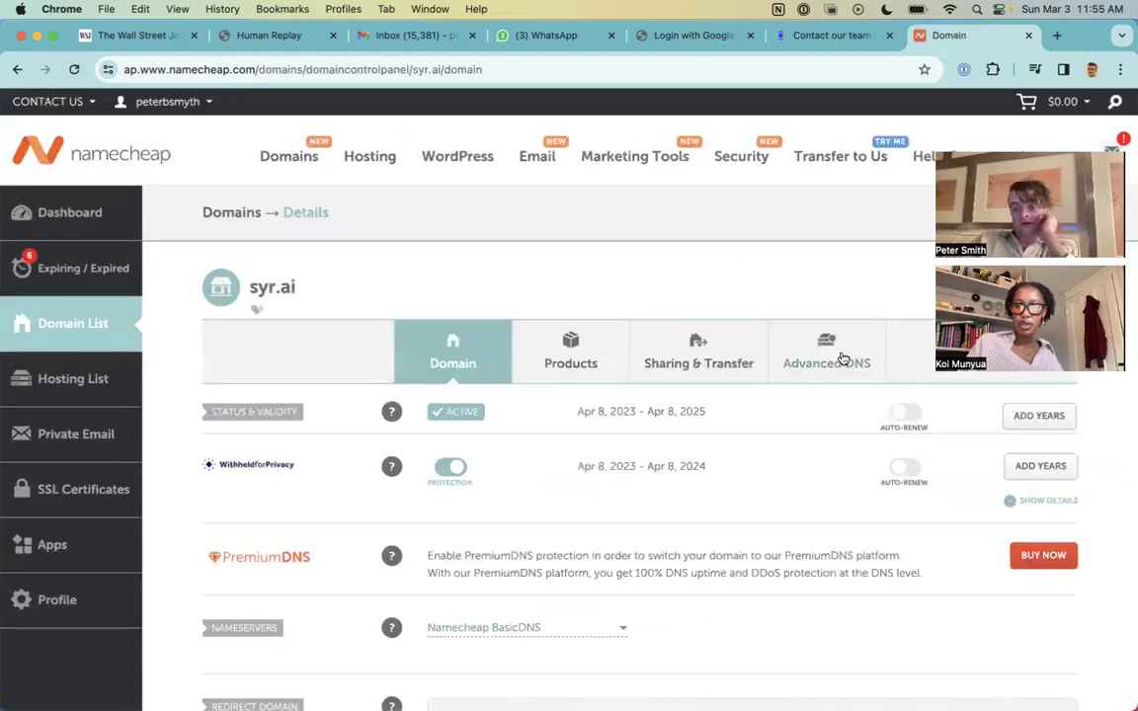
left_click(842, 358)
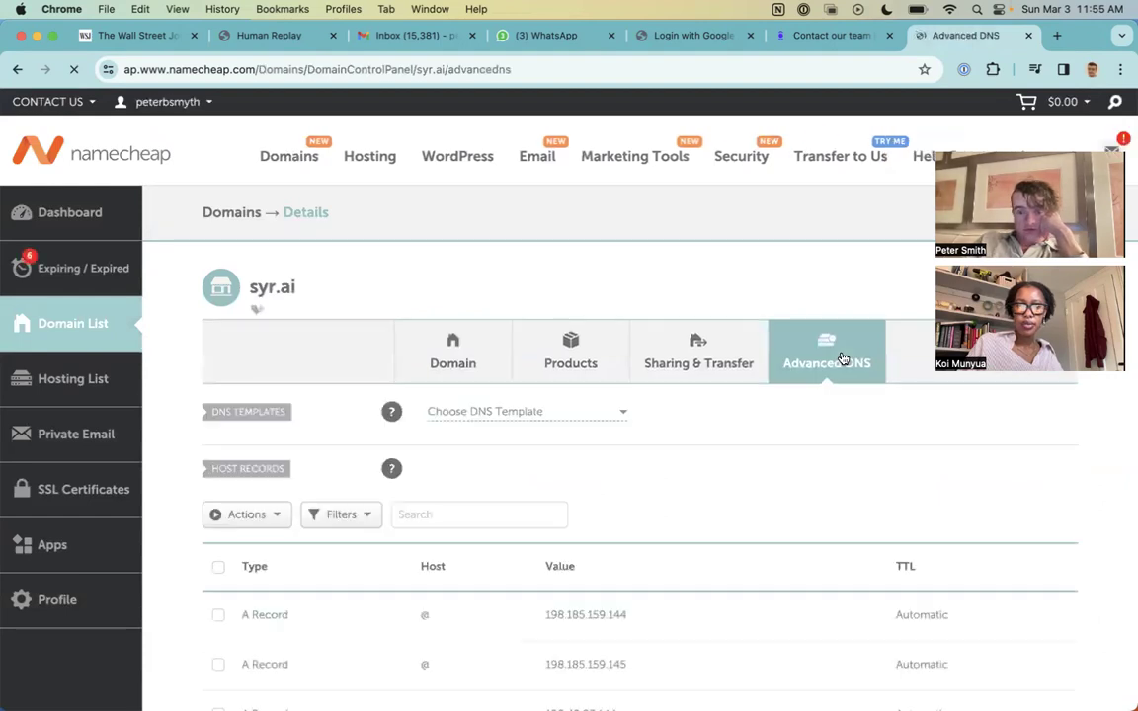
Step: Set the host to old for the A records pointing to 198.185.159.144 and 198.185.159.145
scroll(842, 357, "down", 1)
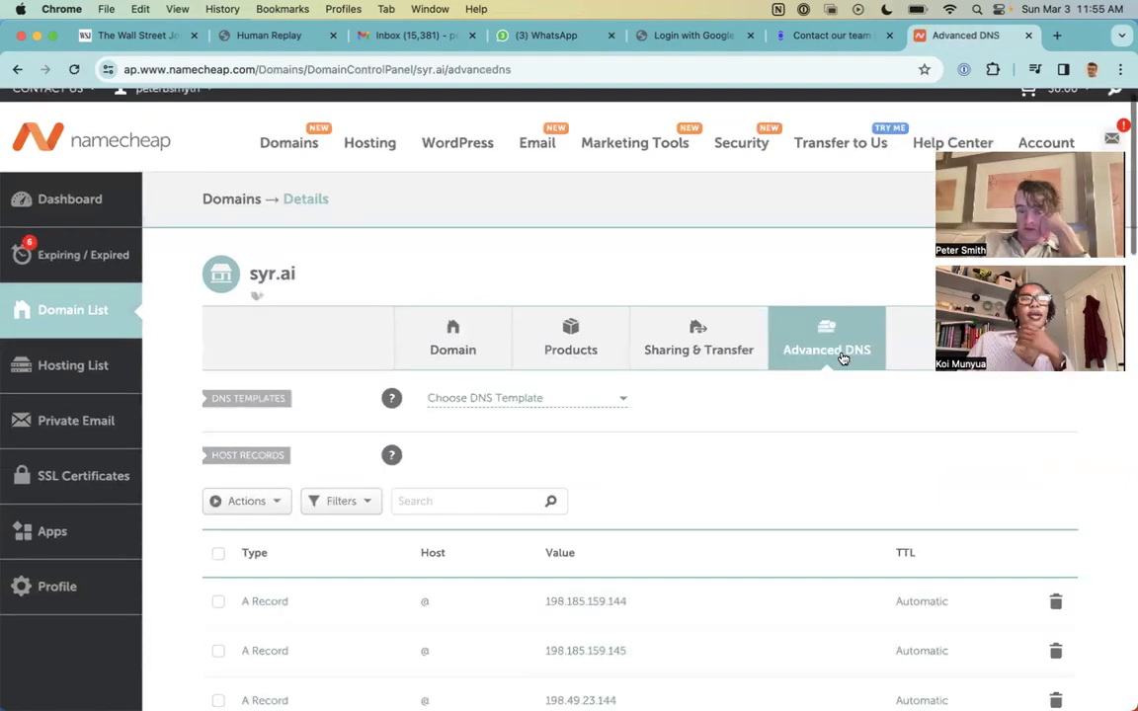
scroll(843, 358, "down", 4)
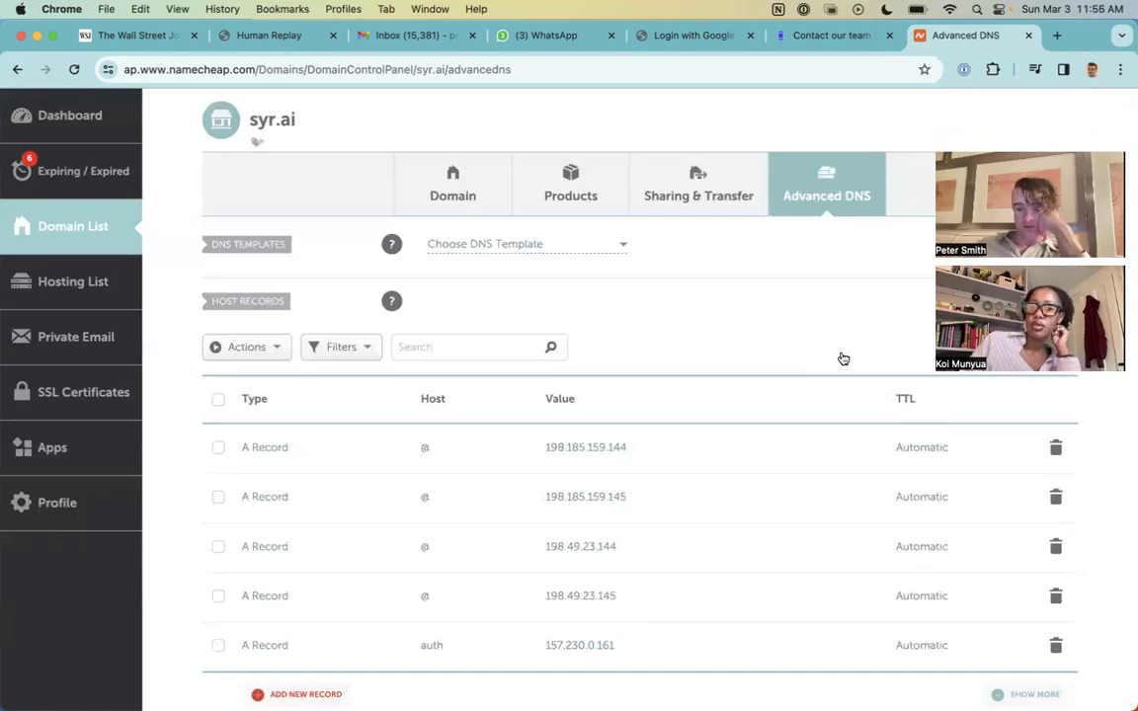
scroll(482, 472, "down", 2)
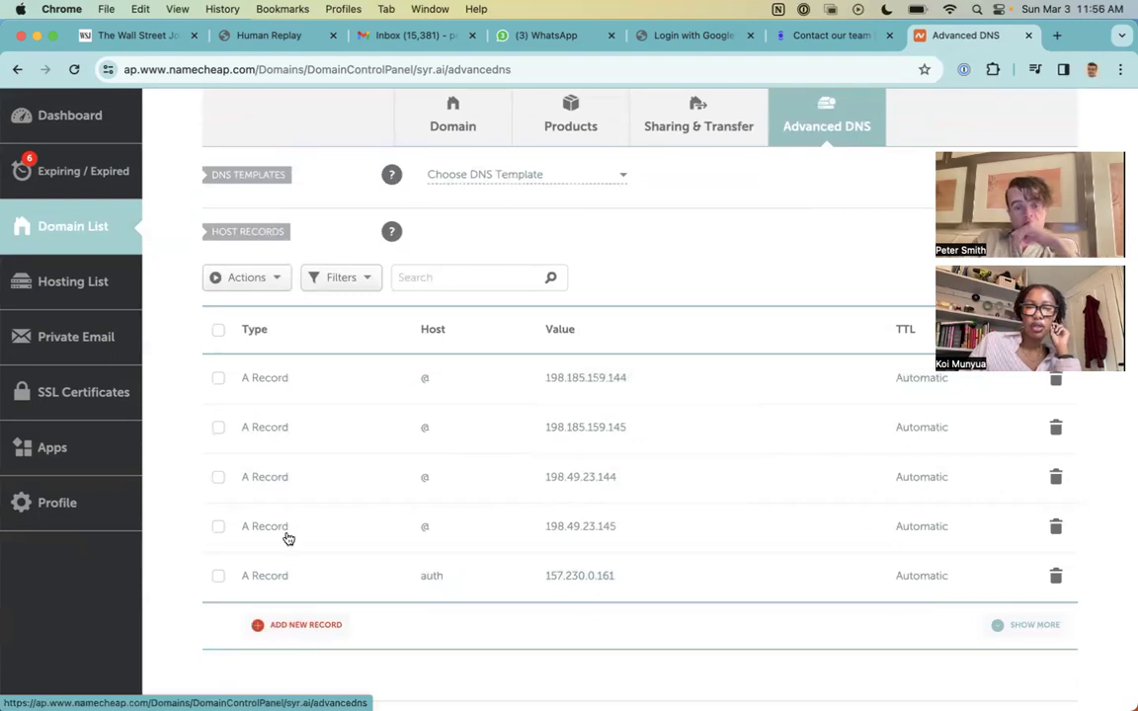
left_click(447, 375)
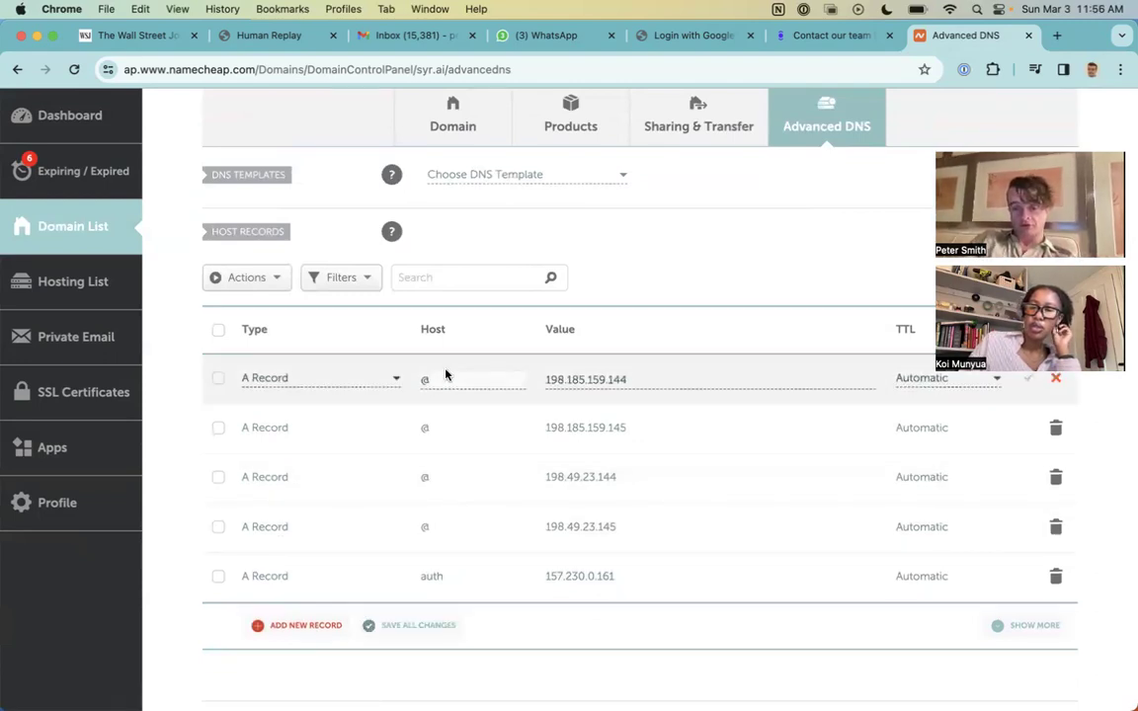
type("old")
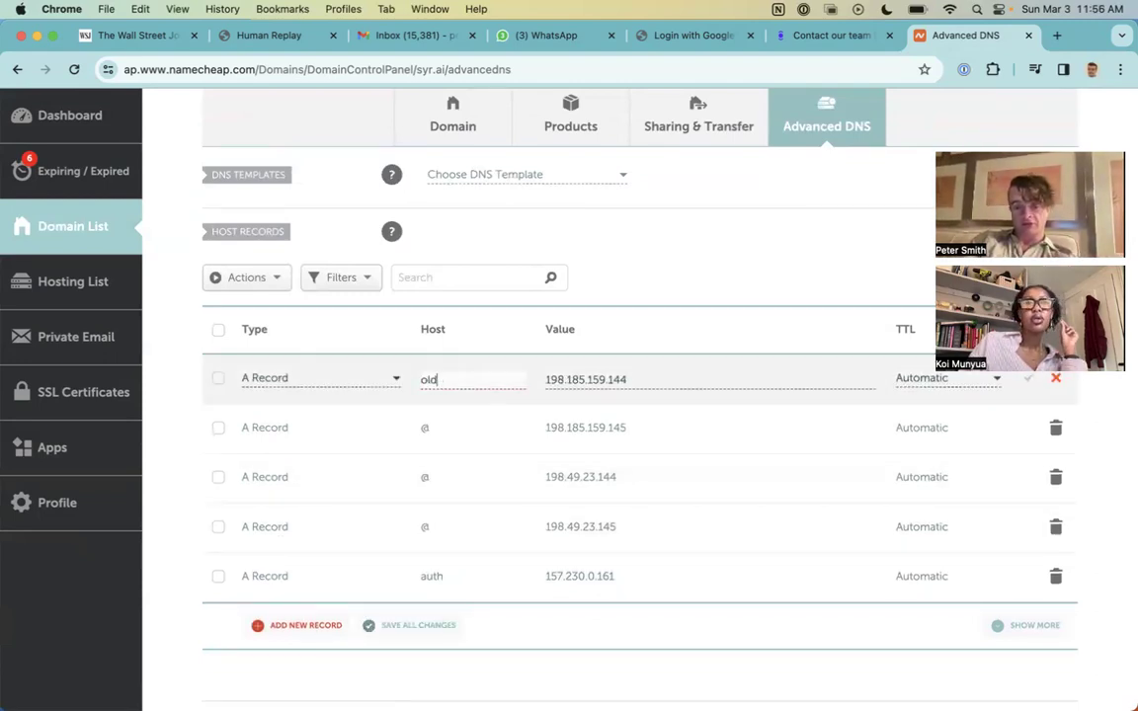
key("Tab")
left_click(425, 426)
key("BackSpace")
type("old")
Step: Set the host to old for the A records pointing to 198.49.23.144 and 198.49.23.145
left_click(451, 486)
key("BackSpace")
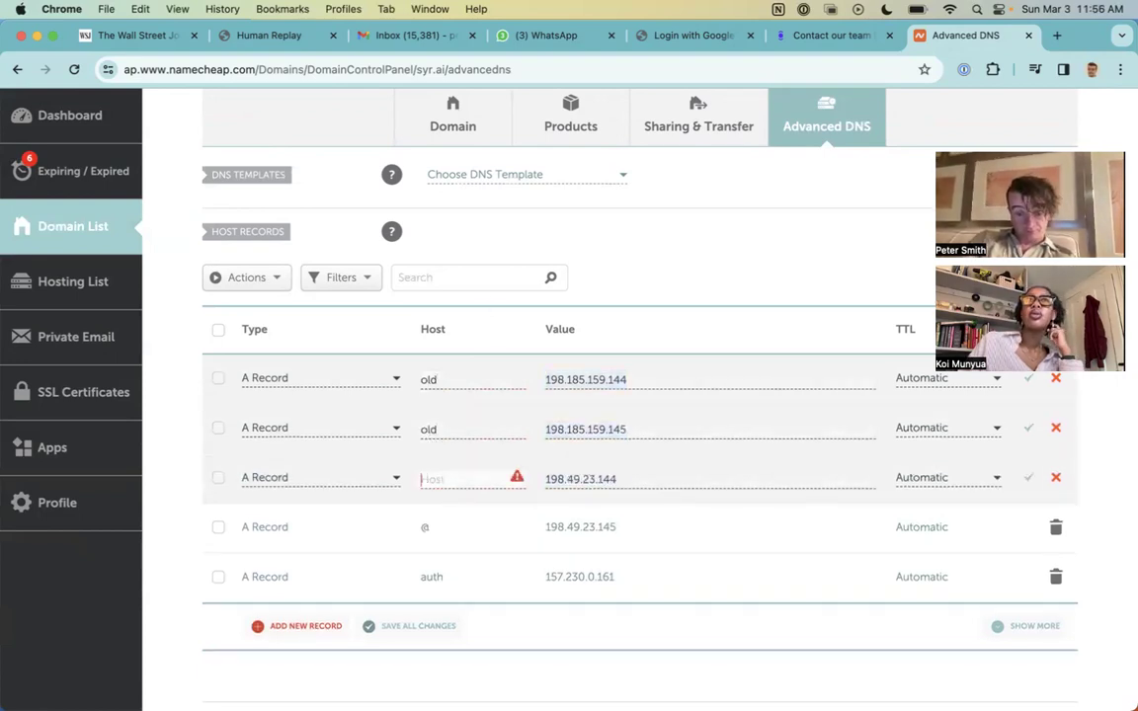
type("old")
left_click(449, 527)
key("BackSpace")
type("old")
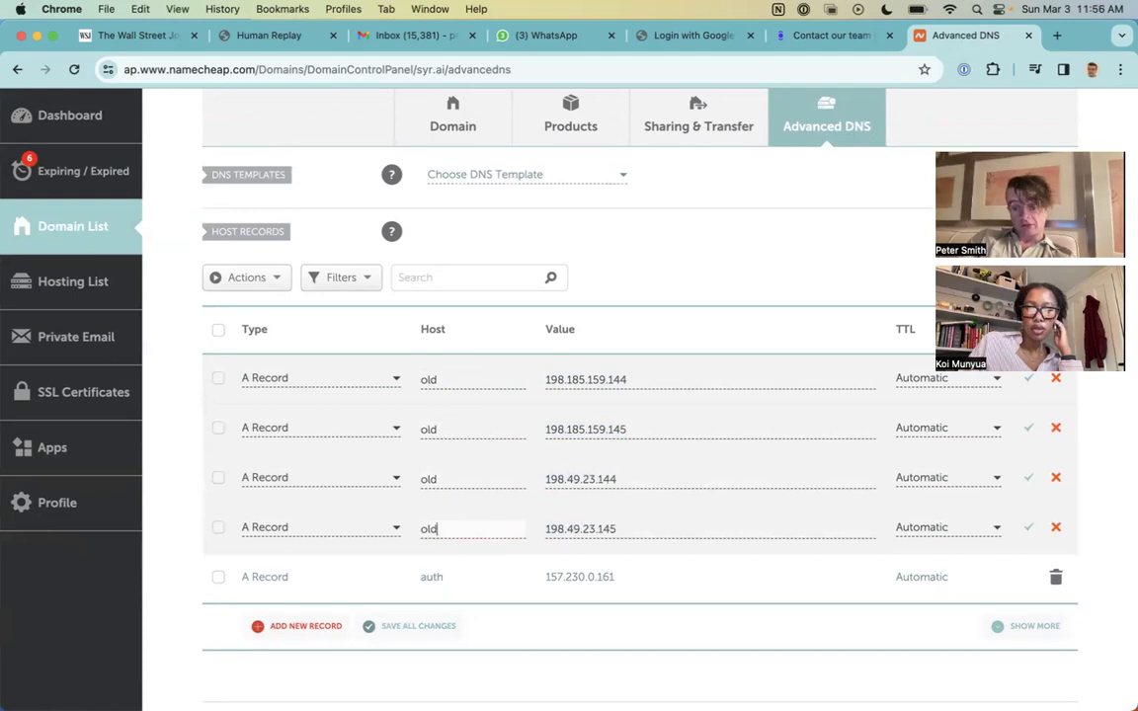
Step: Save the edits to the four A records whose host is old
left_click(1029, 378)
left_click(1029, 428)
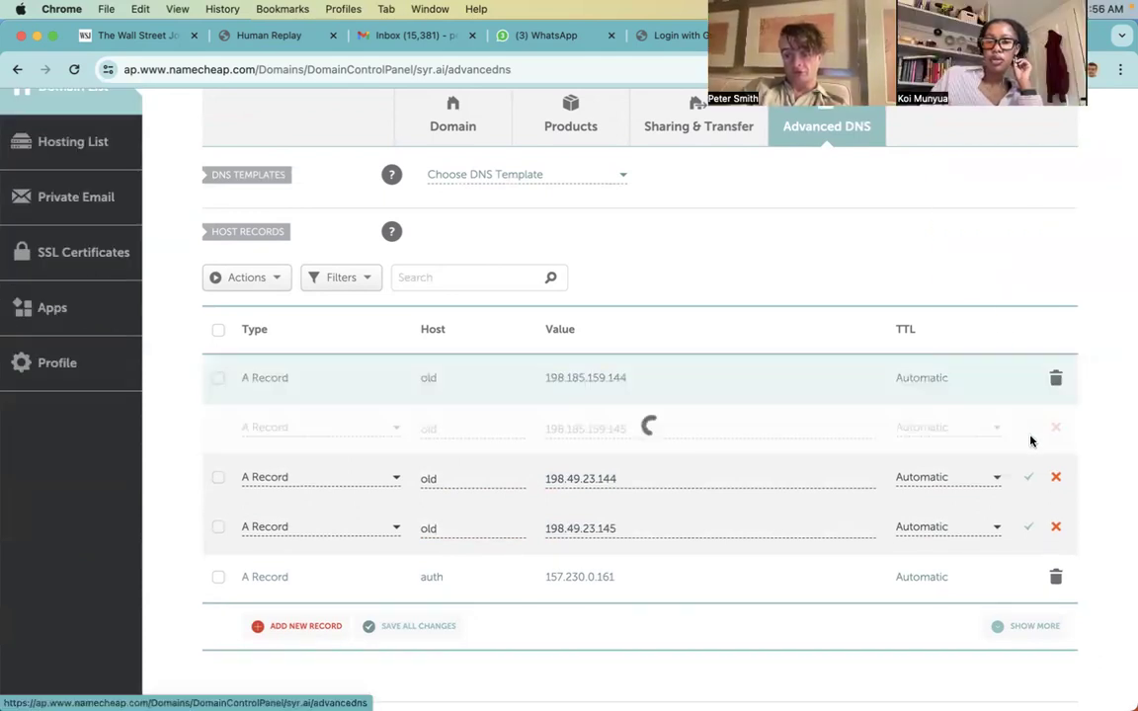
left_click(1029, 479)
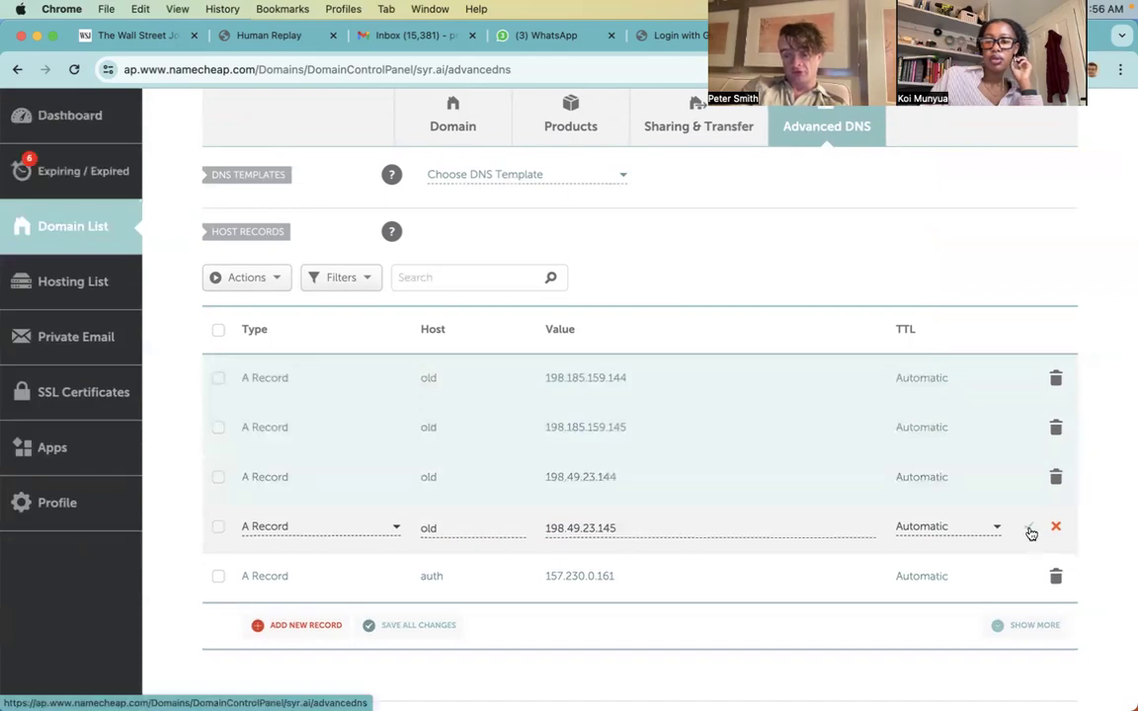
left_click(1028, 526)
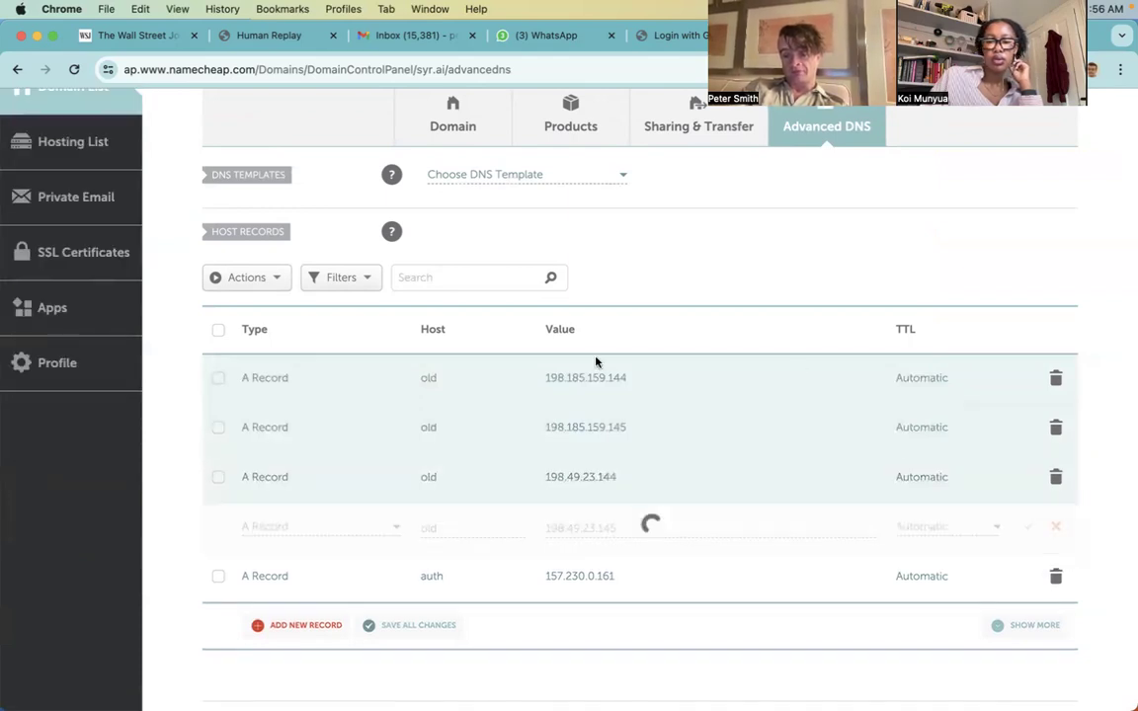
Step: Start a new host record for syr.ai and open its record type choices
left_click(305, 626)
left_click(355, 398)
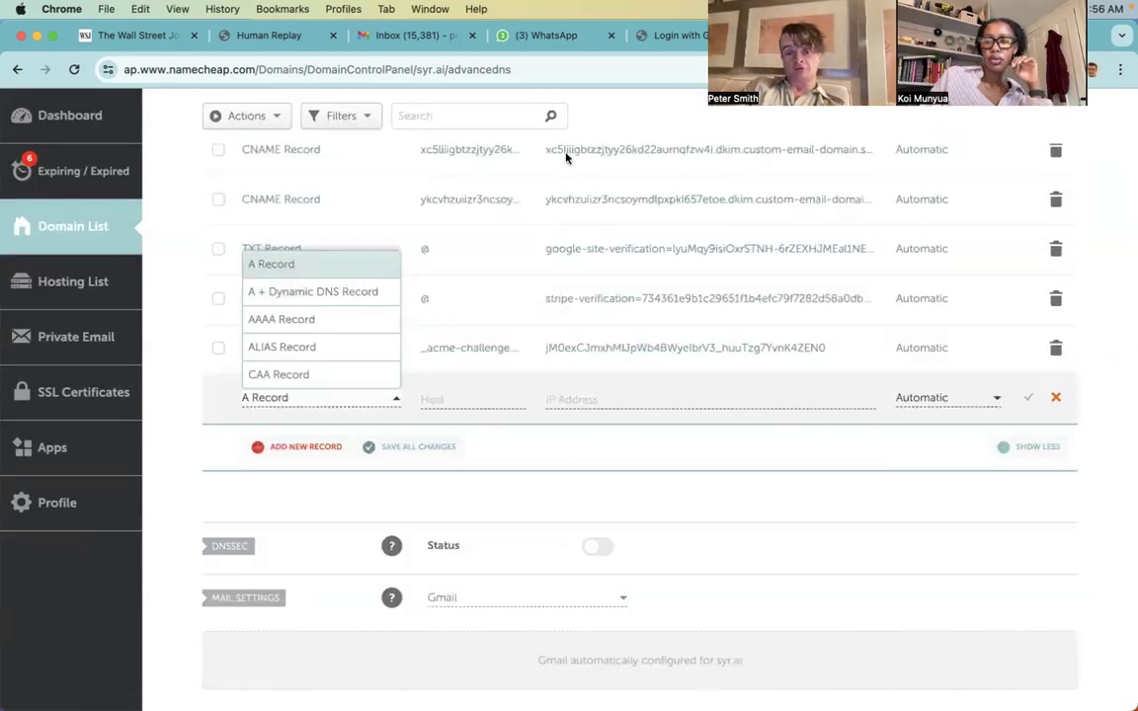
Step: Open readymag.com in a new browser tab and log in with the saved account email and password
key("super+t")
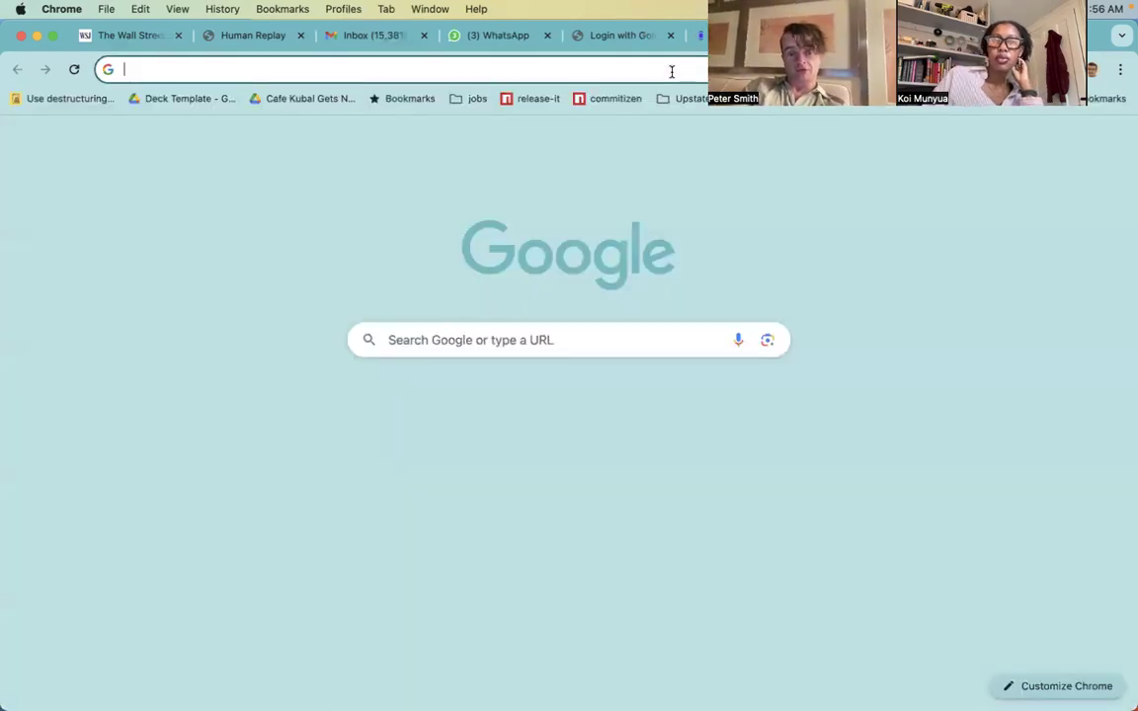
type("readmag")
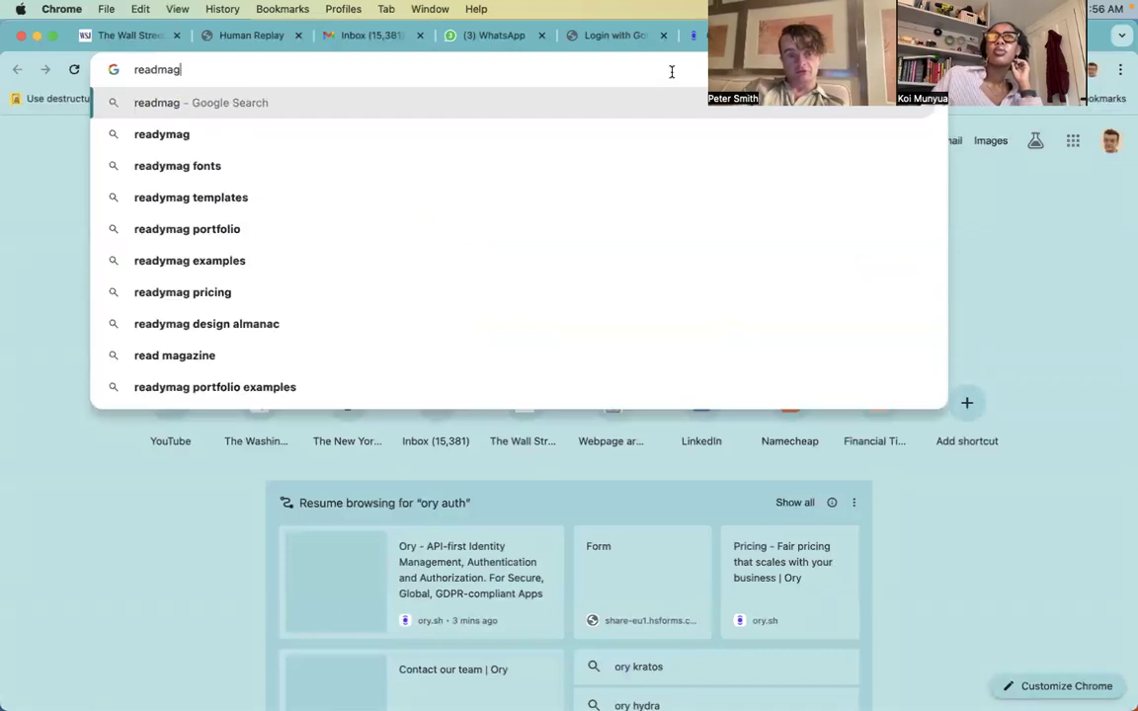
type("y")
key("Right")
key("Right")
key("Right")
type(".com")
key("Return")
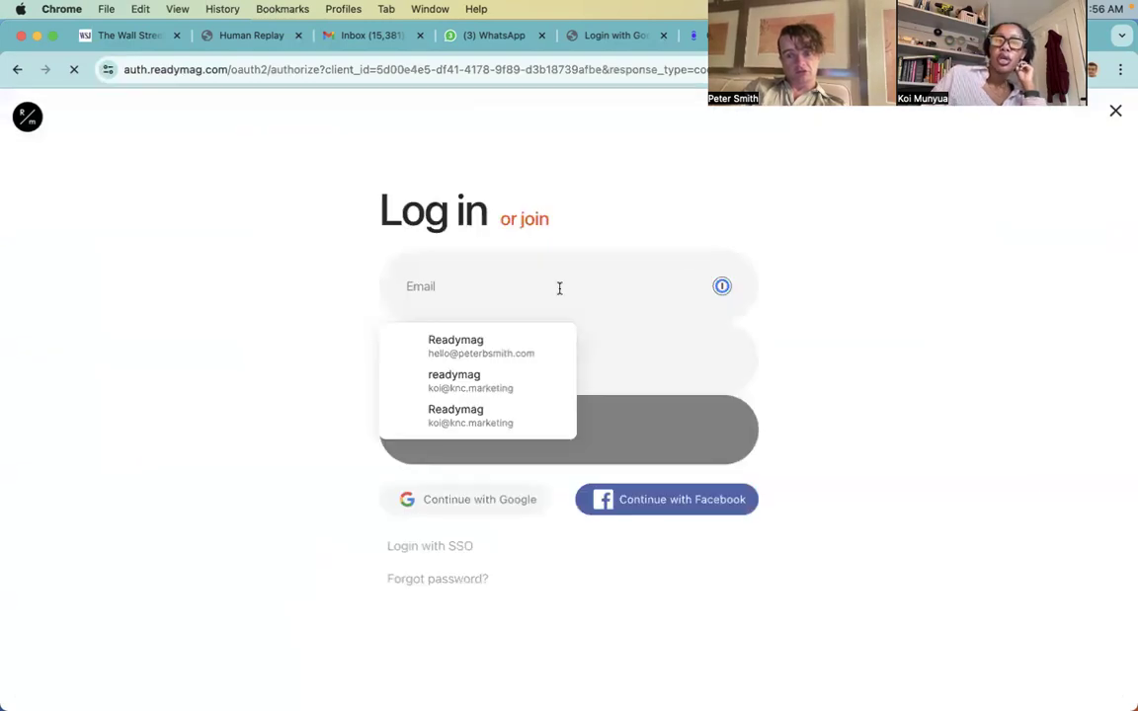
left_click(488, 384)
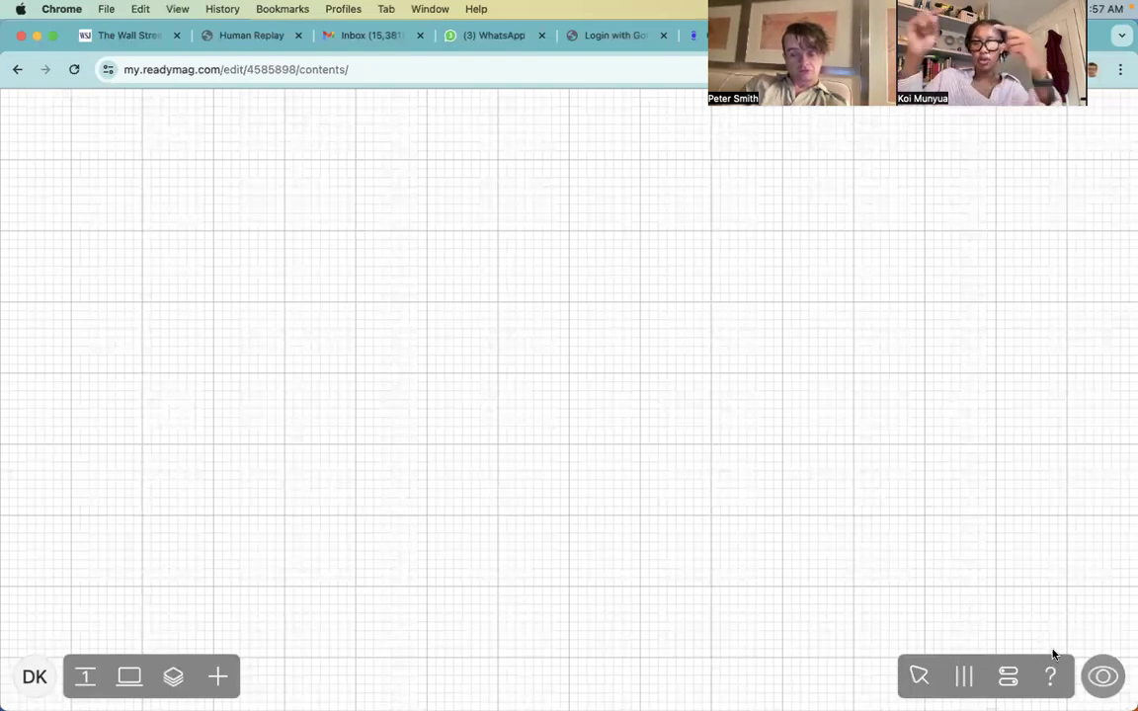
Step: Enter syr.ai as the registered domain in the Readymag project's domain settings and test it
left_click(1007, 678)
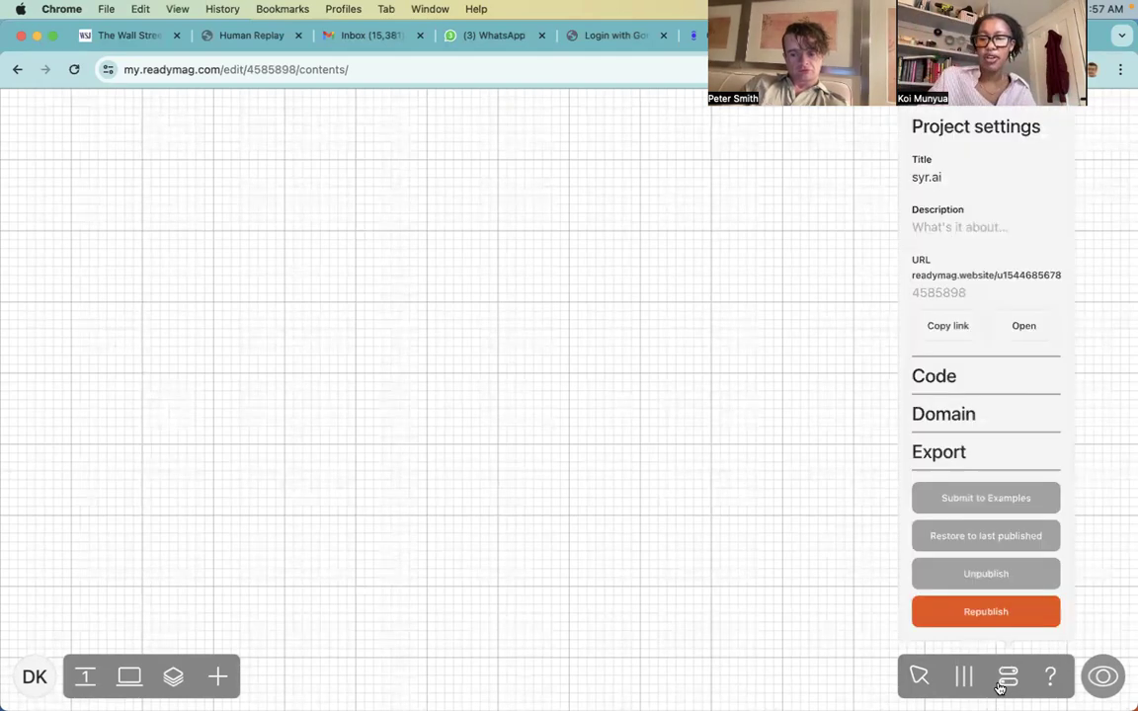
left_click(942, 413)
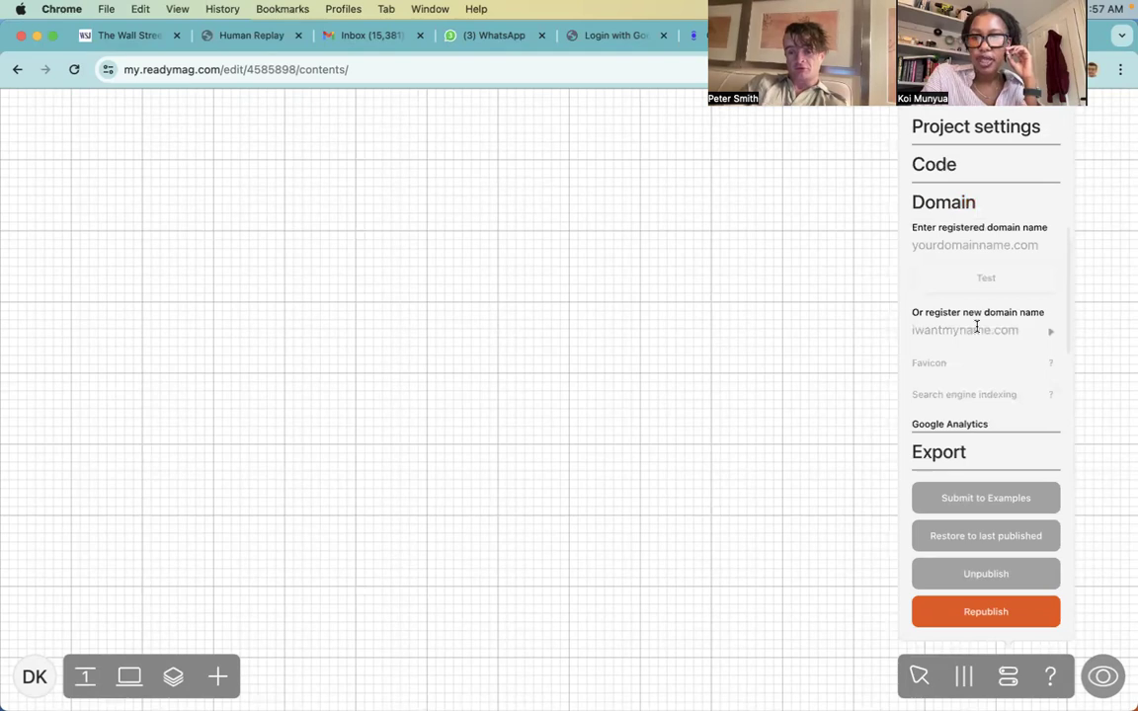
scroll(976, 326, "down", 1)
left_click(980, 244)
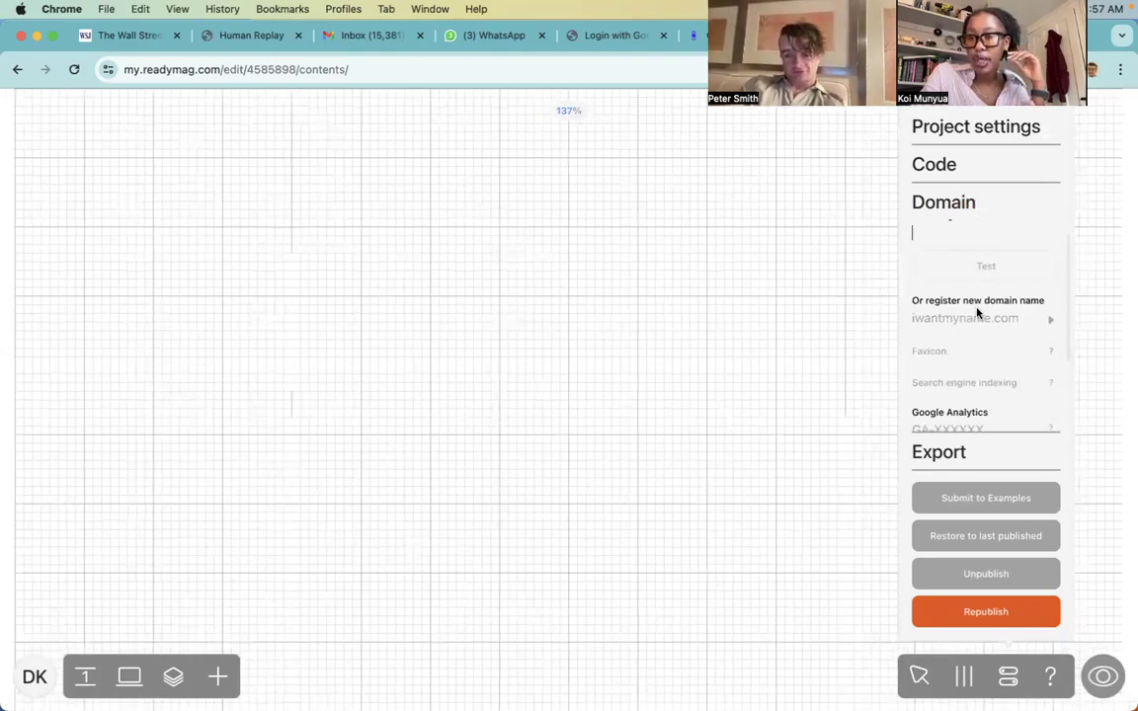
type("syr.ai")
key("Return")
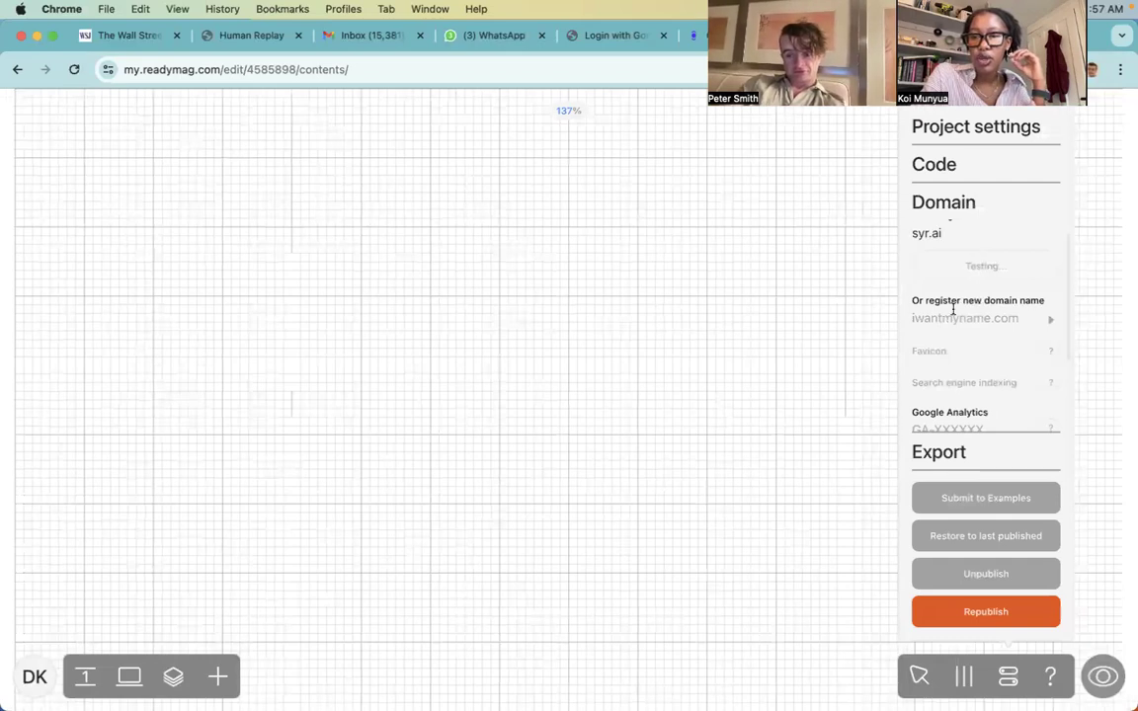
Step: Add and save an A record for syr.ai with host @ and Readymag's IP address 54.194.41.141
scroll(972, 353, "down", 1)
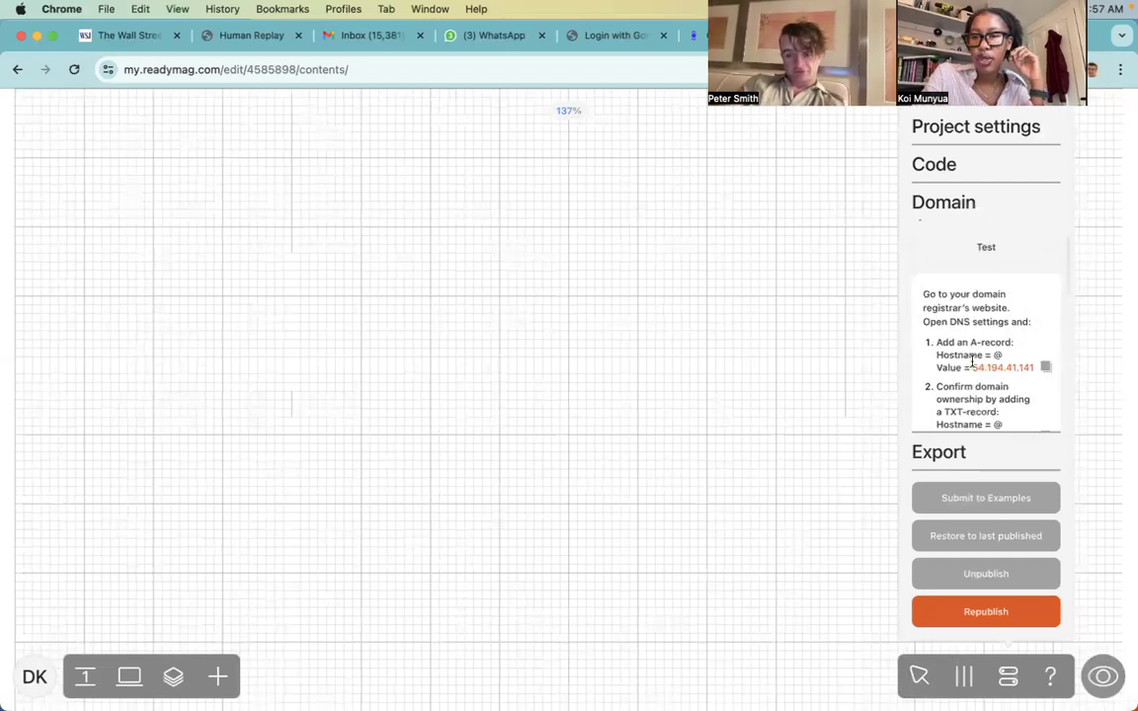
left_click_drag(968, 367, 1025, 370)
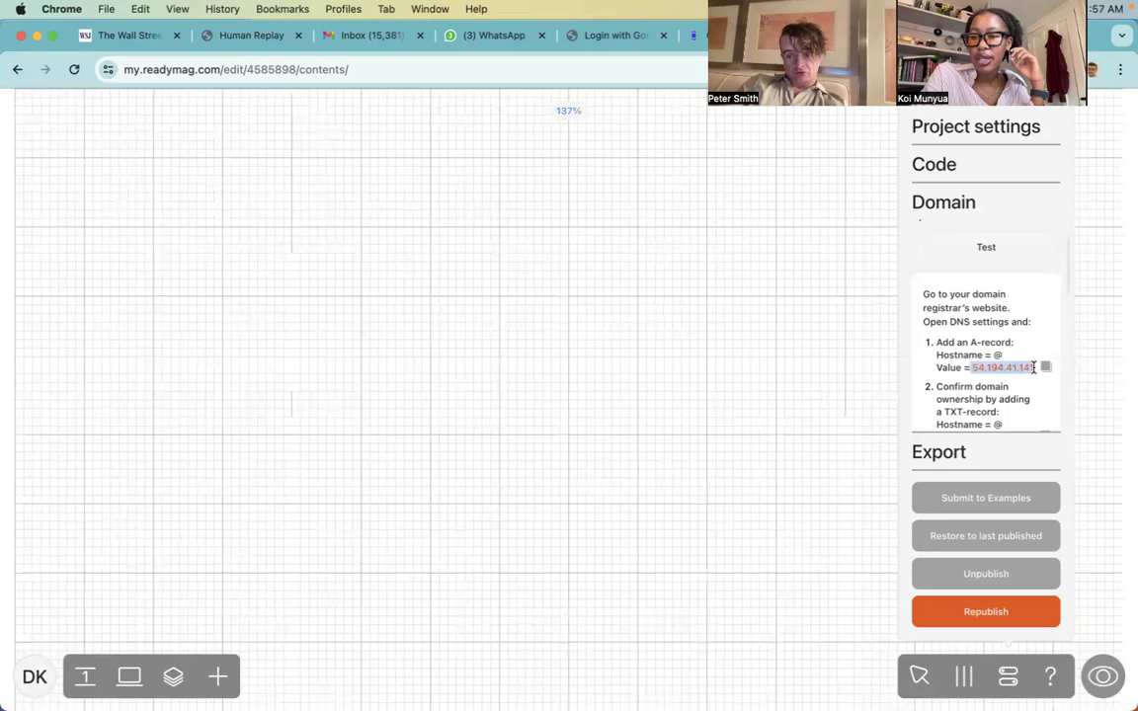
key("ctrl+Tab")
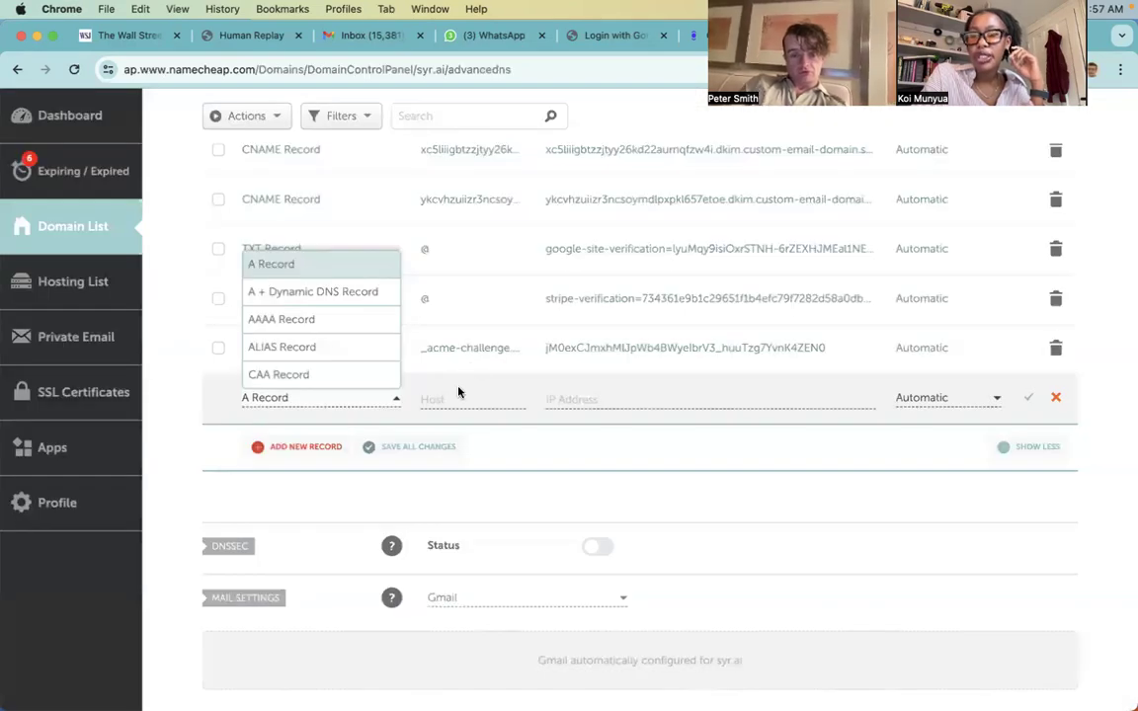
left_click(336, 264)
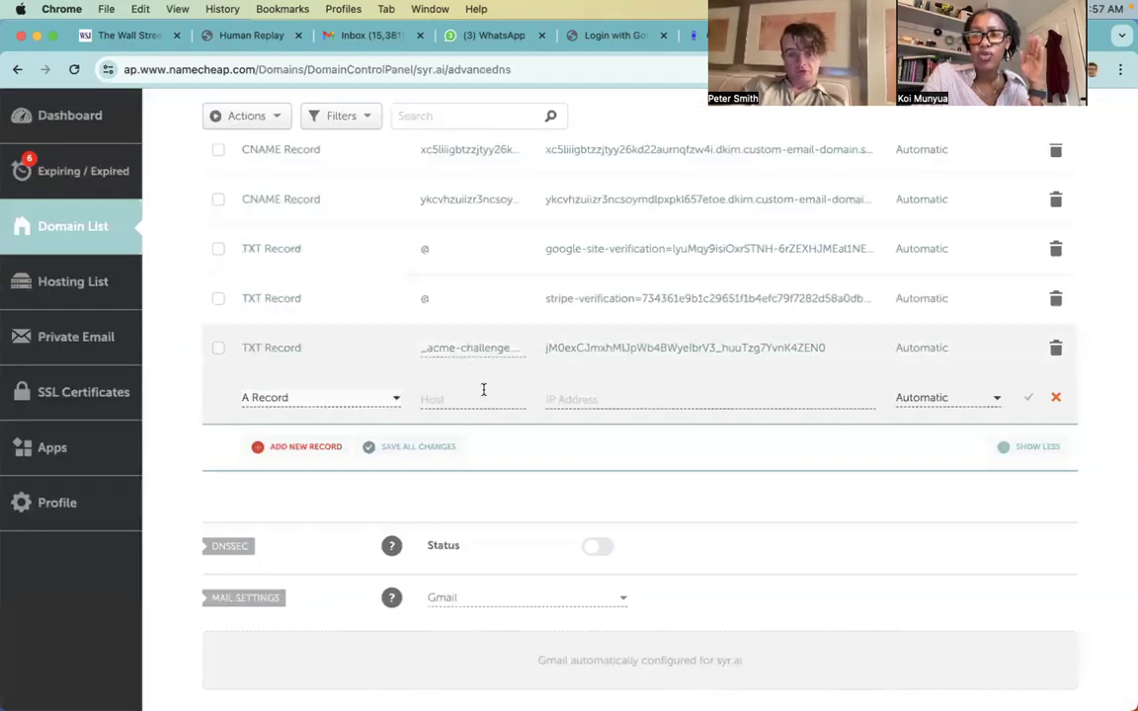
left_click(483, 392)
type("@")
key("Tab")
type("54.194.41.141")
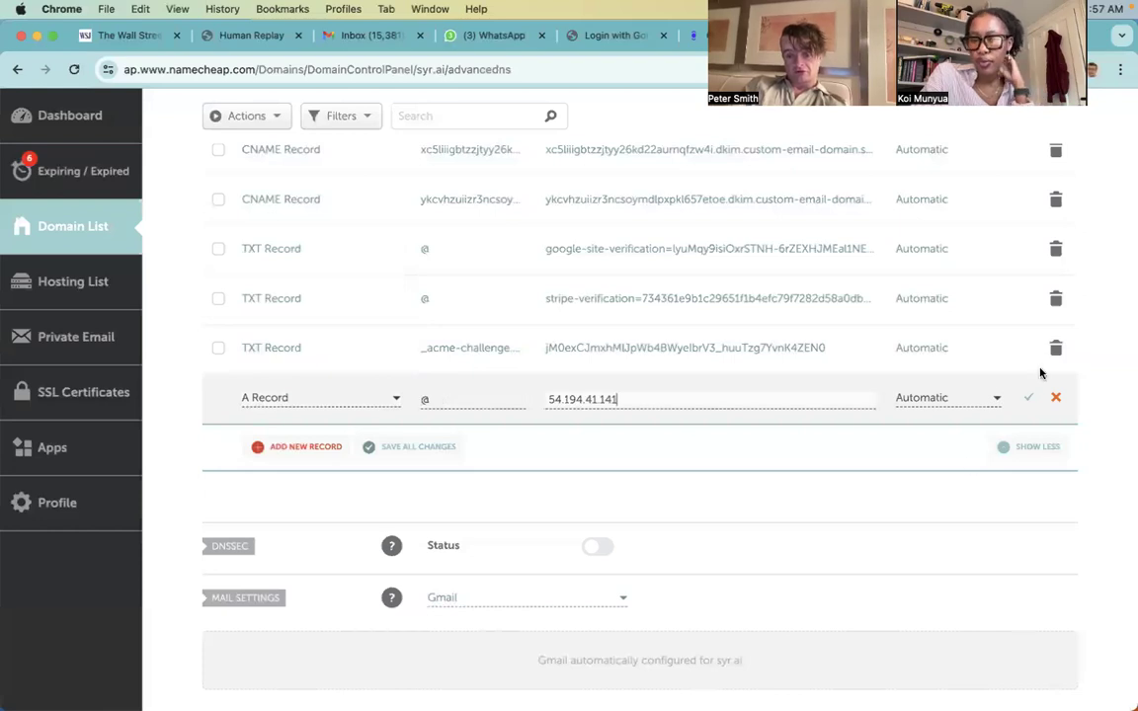
left_click(1031, 397)
Step: Start a new TXT record for syr.ai and paste Readymag's domain verification code as its value
left_click(305, 447)
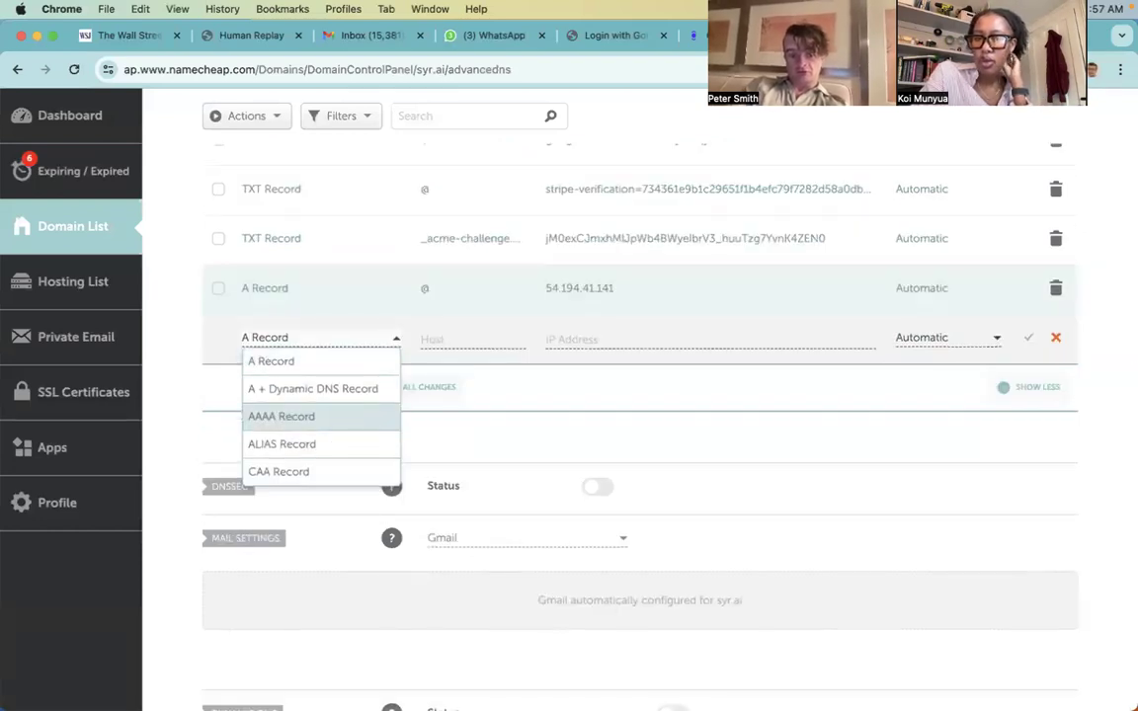
scroll(297, 415, "down", 3)
left_click(325, 441)
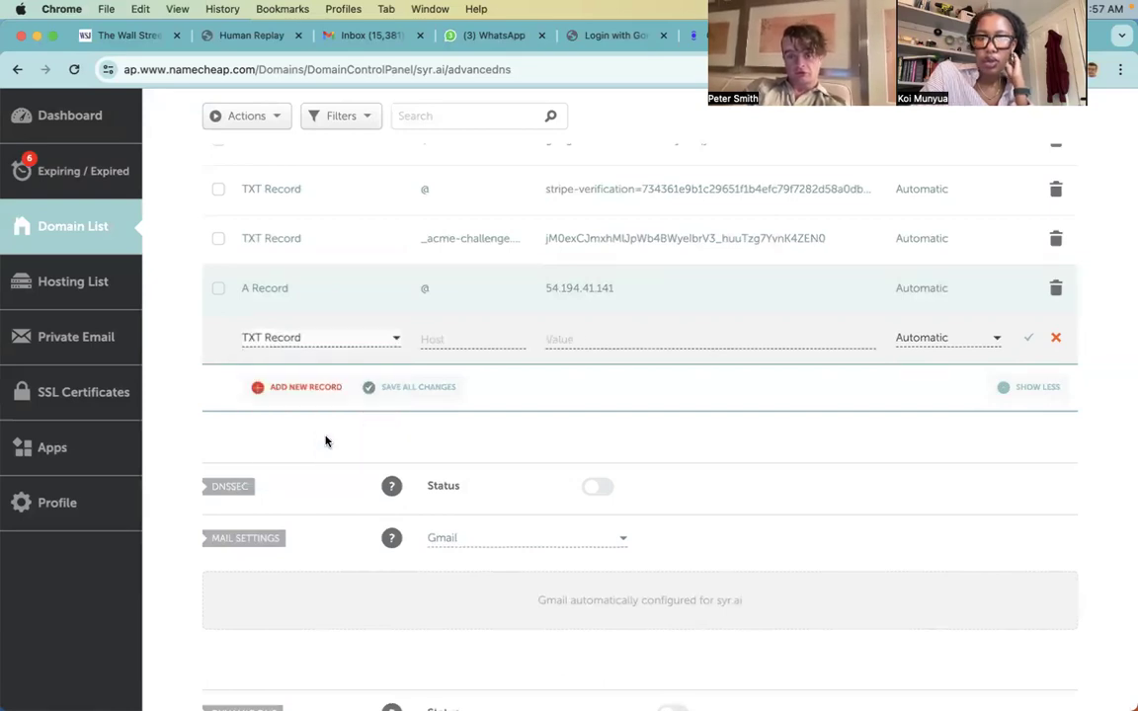
key("ctrl+shift+Tab")
key("ctrl+shift+Tab")
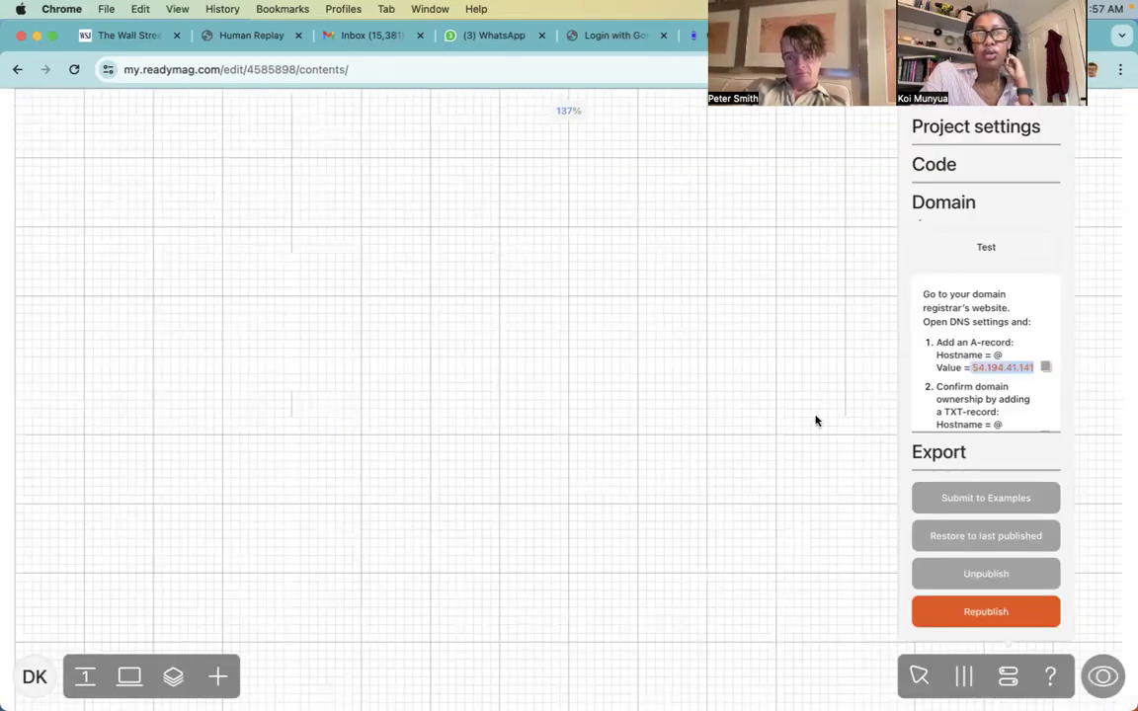
scroll(969, 415, "down", 2)
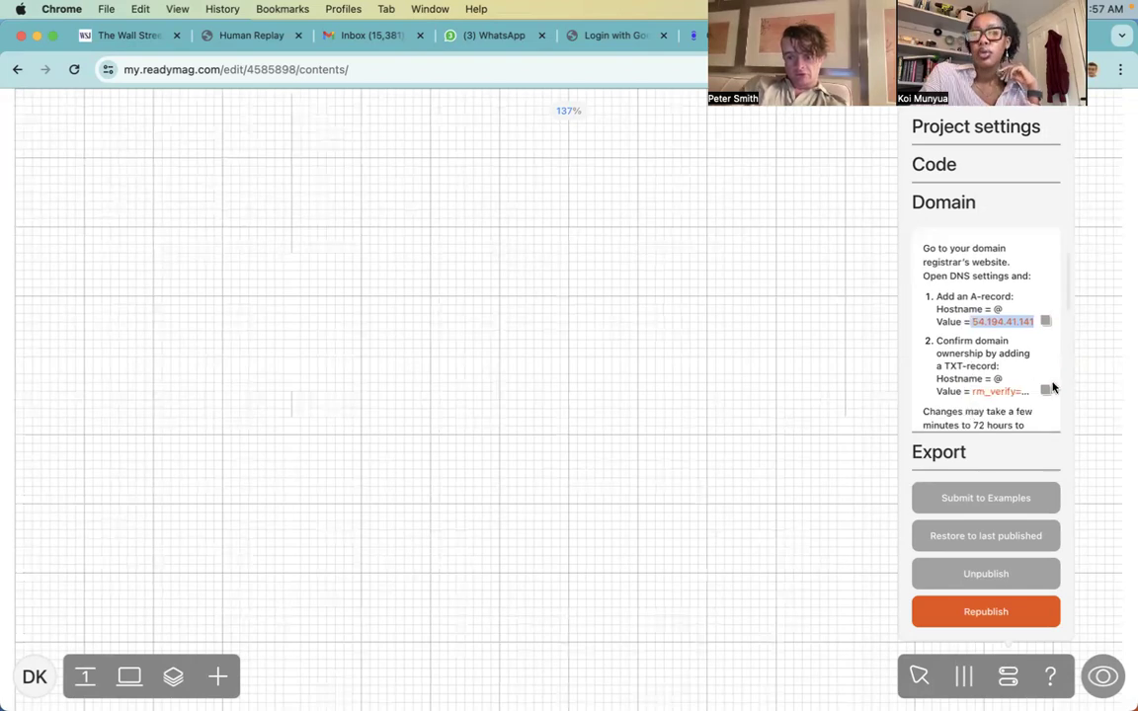
left_click(1046, 391)
key("ctrl+1")
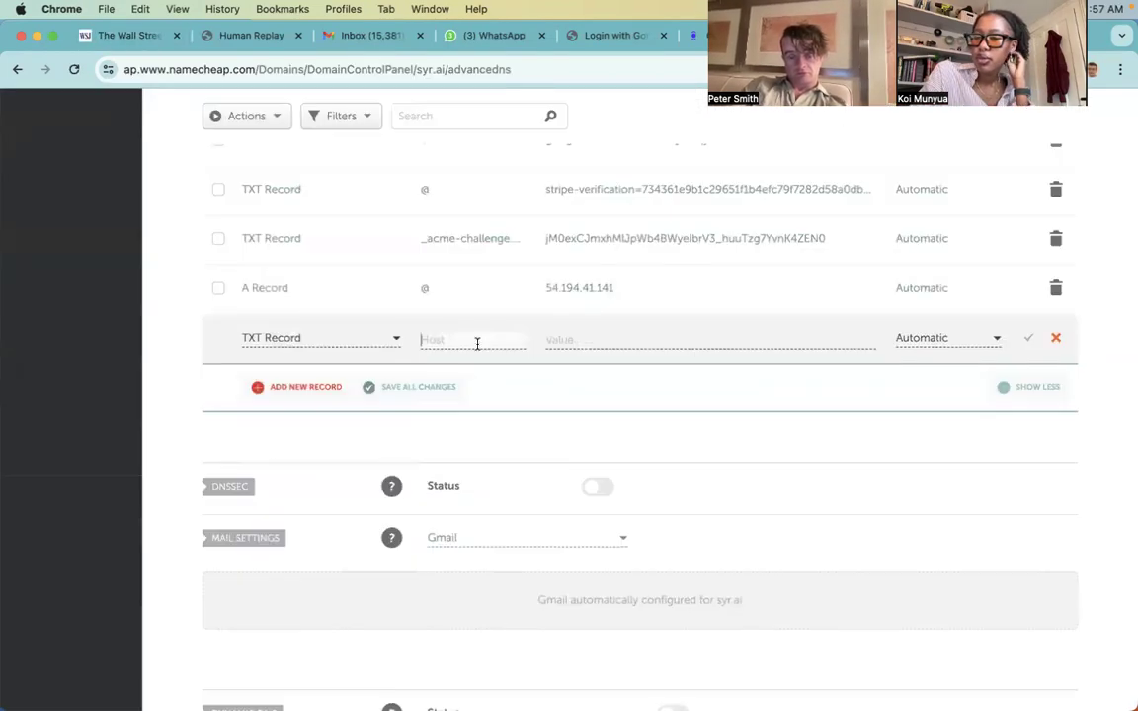
key("ctrl+shift+Tab")
left_click(602, 339)
key("super+v")
Step: Check the TXT hostname in Readymag's domain instructions, then set the new TXT record's host to @ and save it
key("ctrl+shift+Tab")
key("ctrl+shift+Tab")
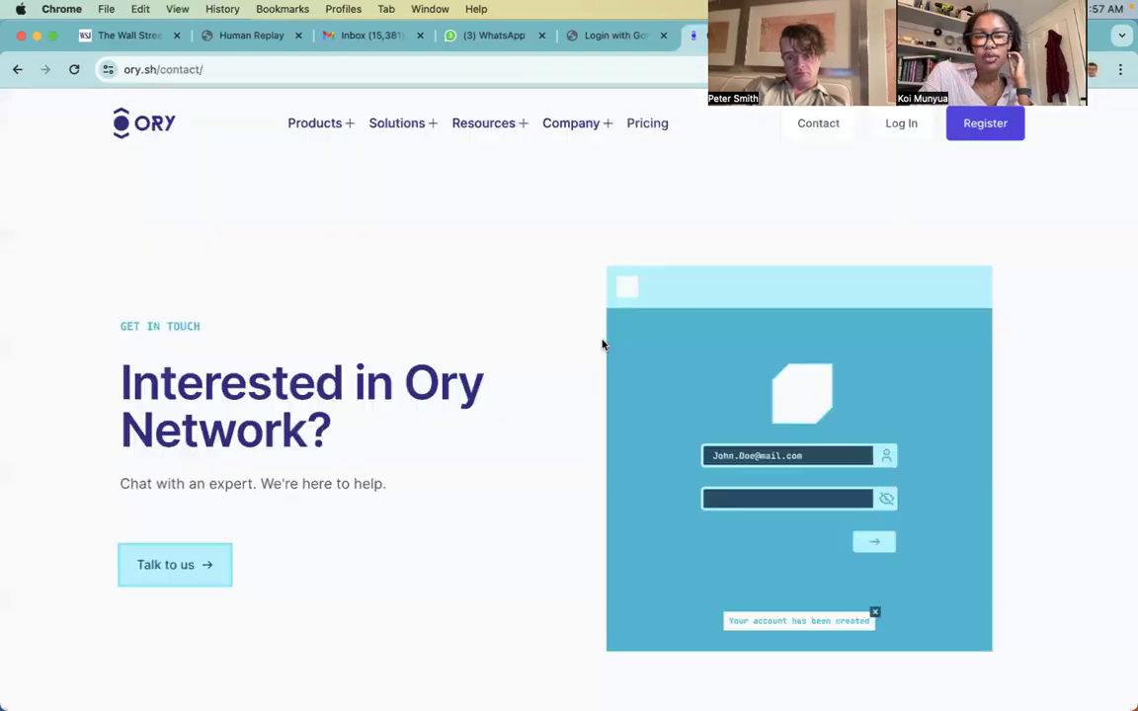
key("ctrl+shift+Tab")
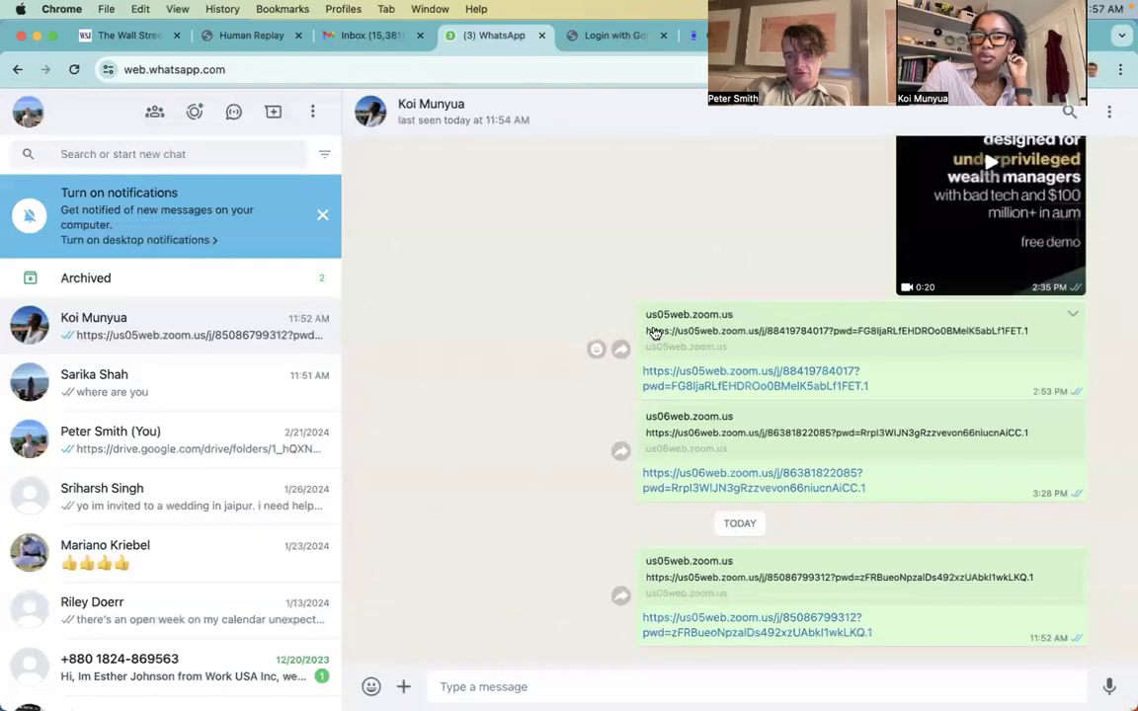
key("ctrl+shift+Tab")
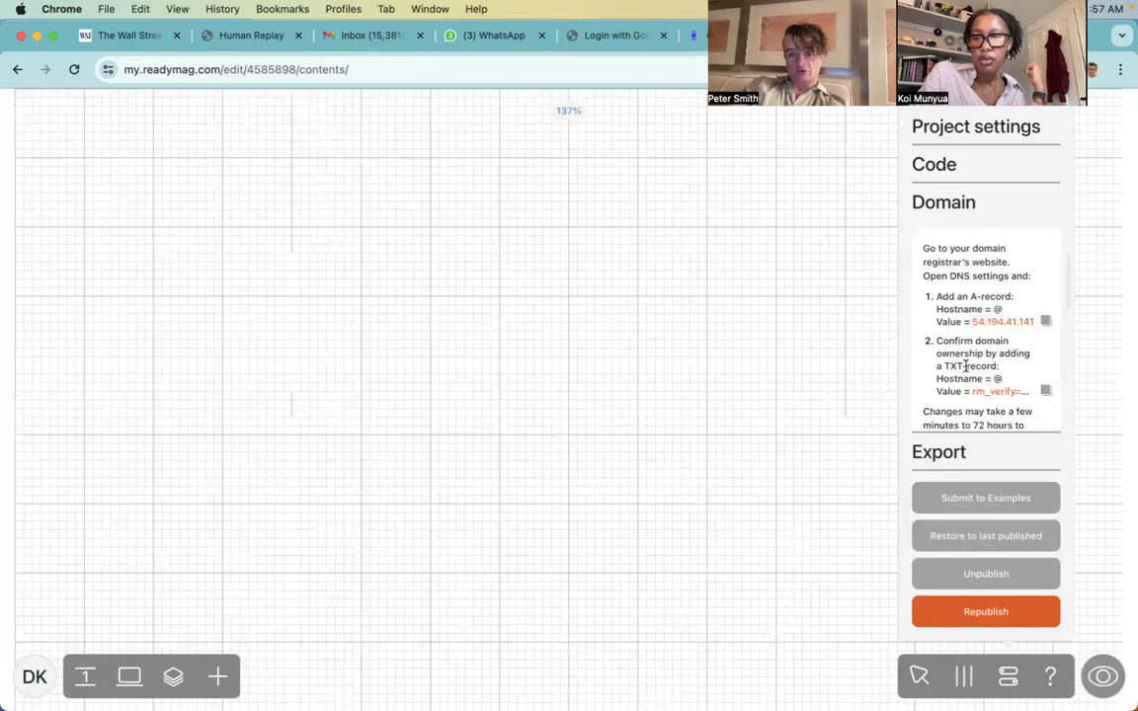
key("super+1")
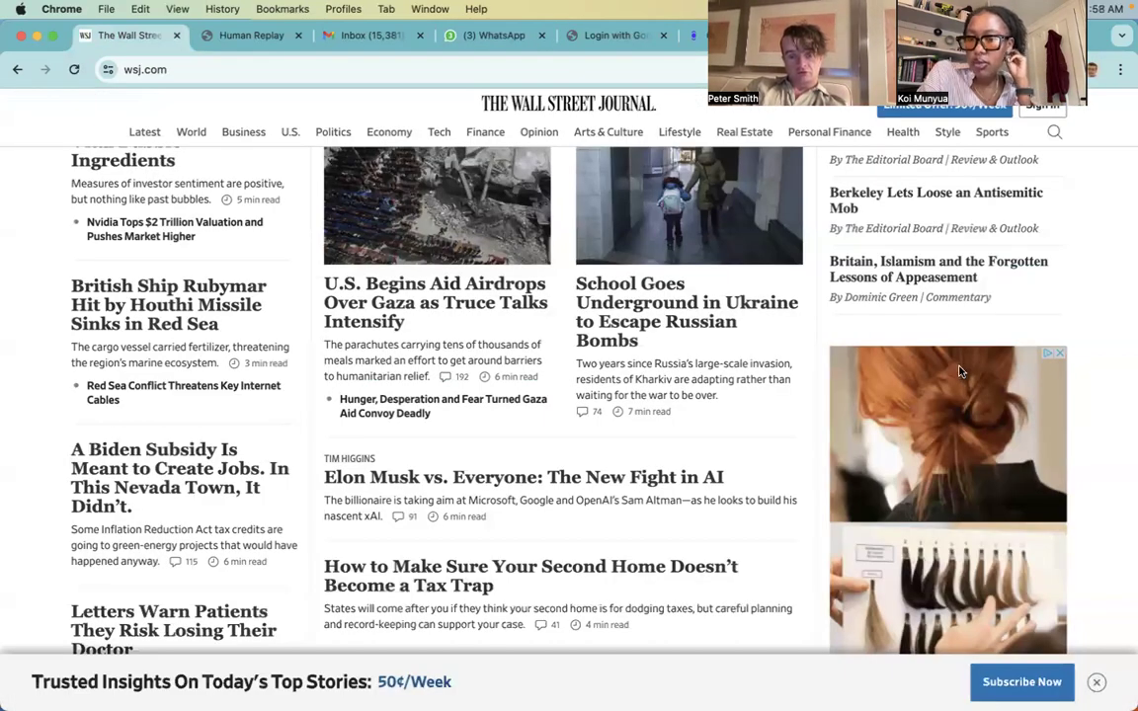
key("ctrl+shift+Tab")
key("ctrl+shift+Tab")
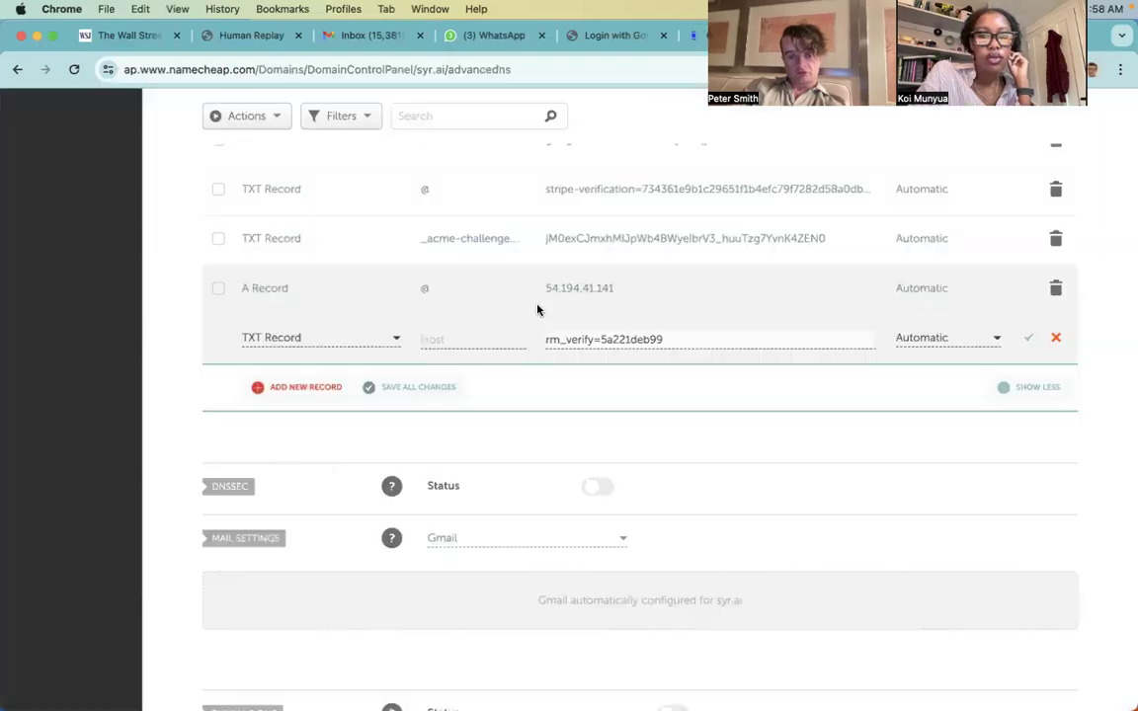
type("@")
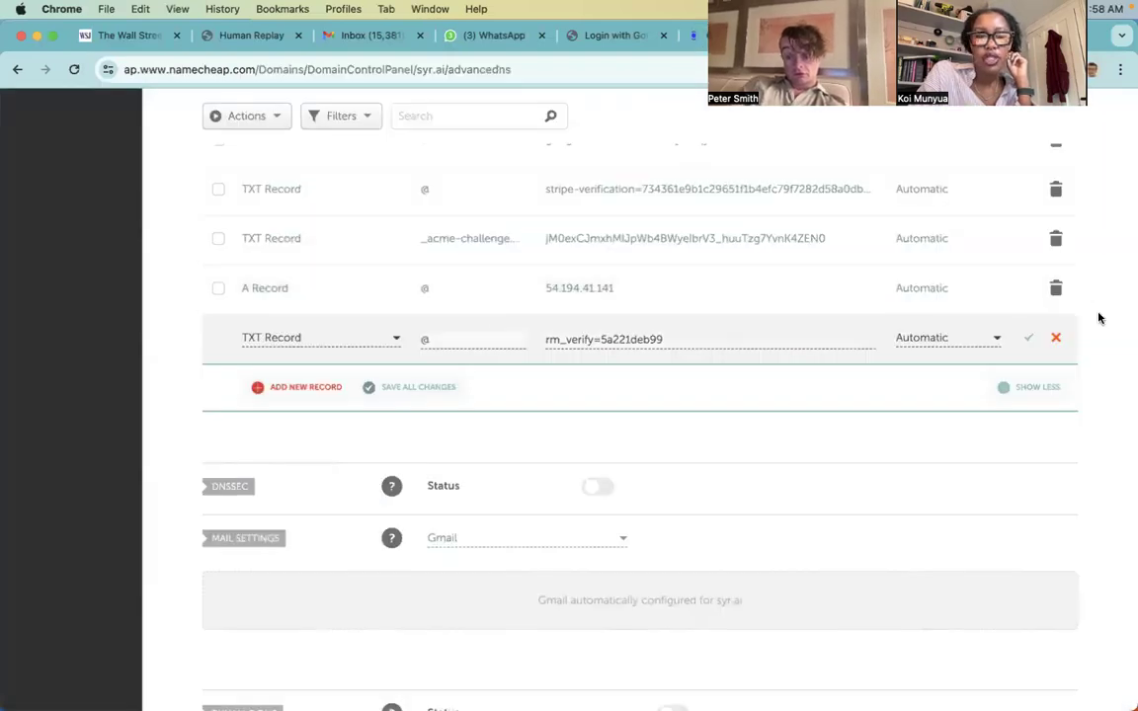
left_click(1029, 337)
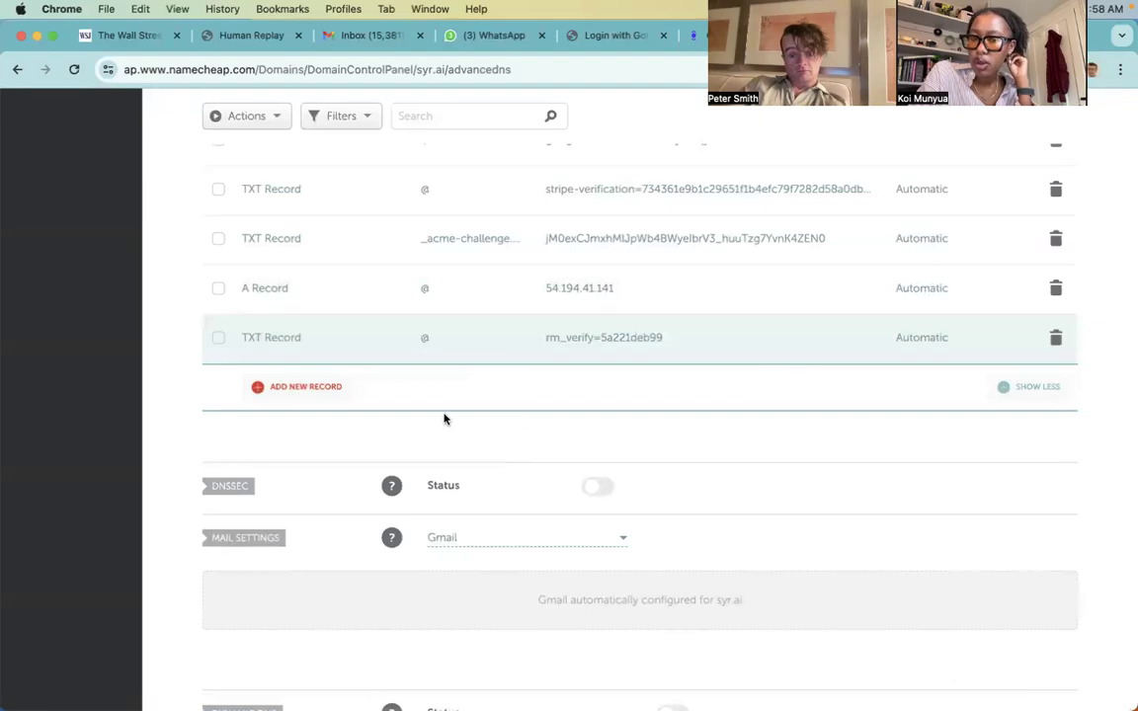
Step: Change the host of the www CNAME record pointing to ext-cust.squarespace.com to old and save it
scroll(443, 419, "up", 5)
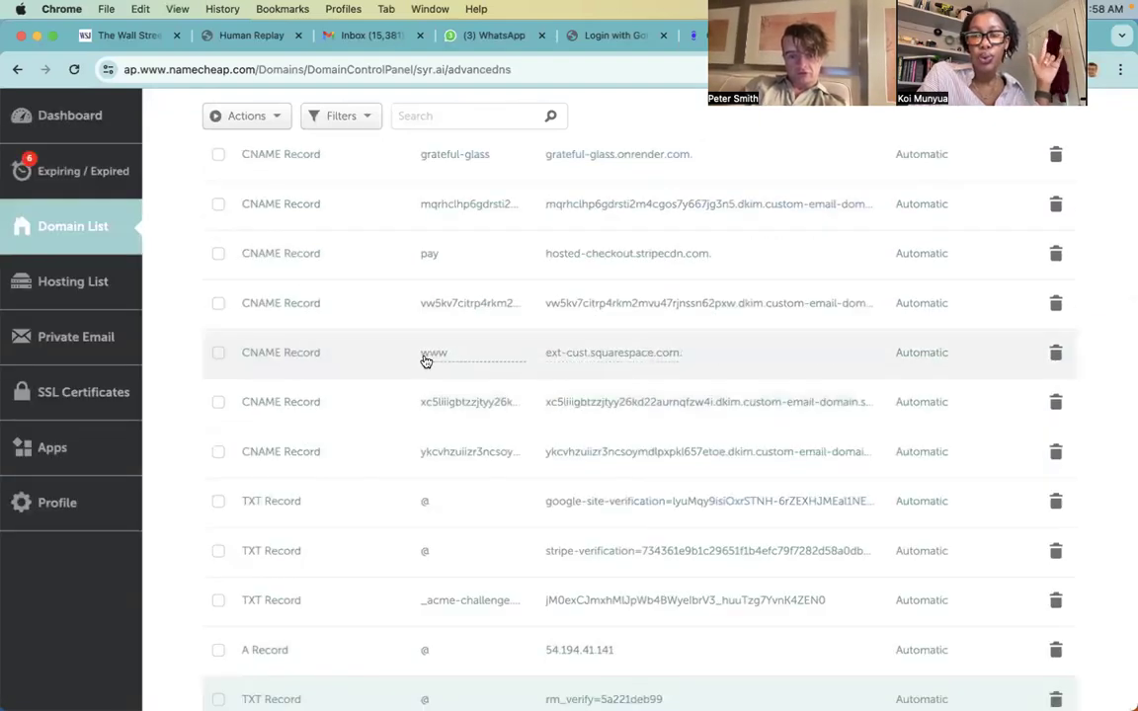
left_click(430, 353)
double_click(453, 353)
type("old")
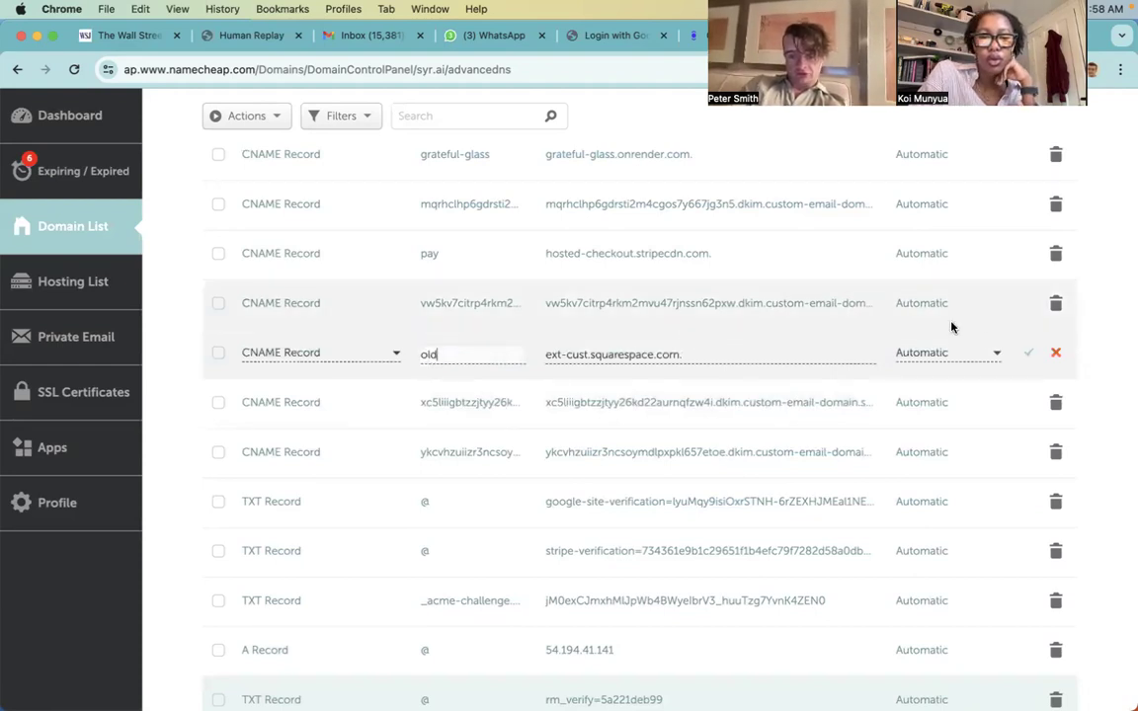
left_click(1028, 353)
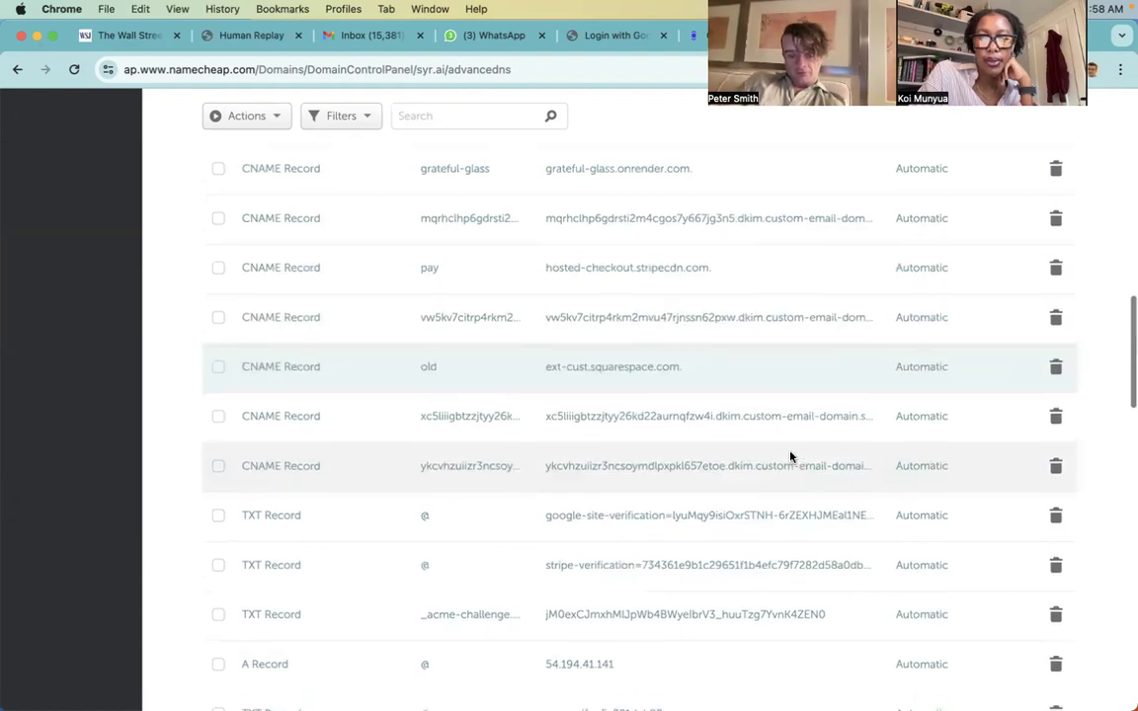
Step: Delete the stripe-verification, google-site-verification and _acme-challenge TXT records from the host records
left_click(1057, 615)
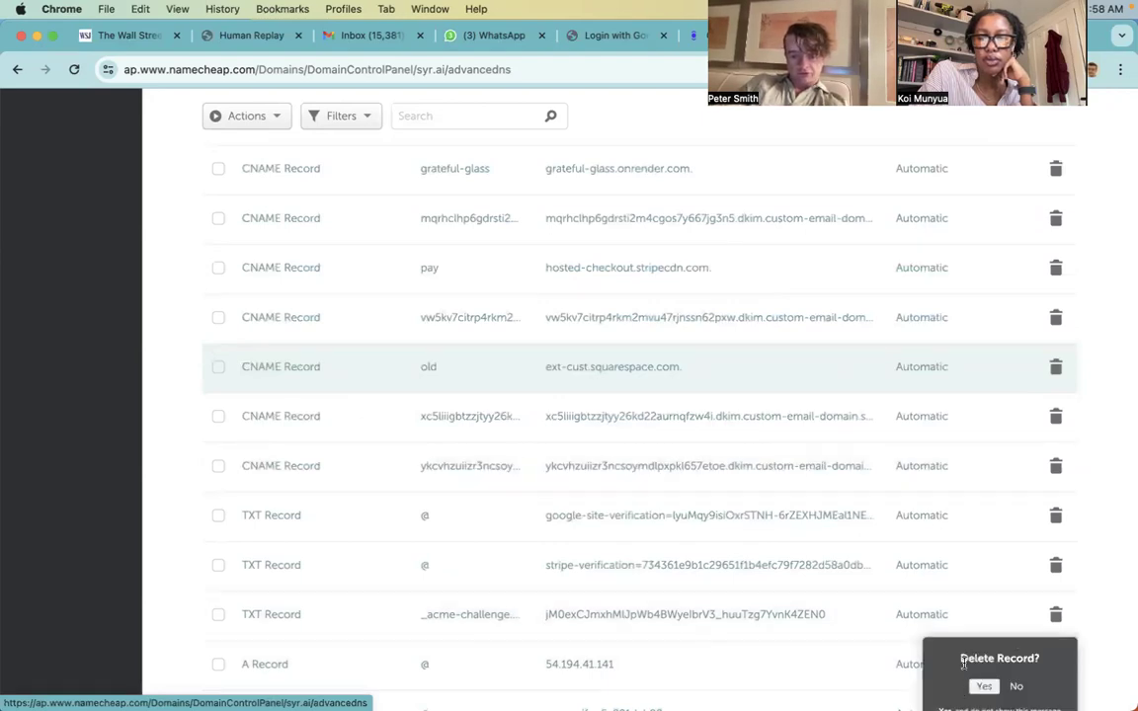
left_click(1057, 566)
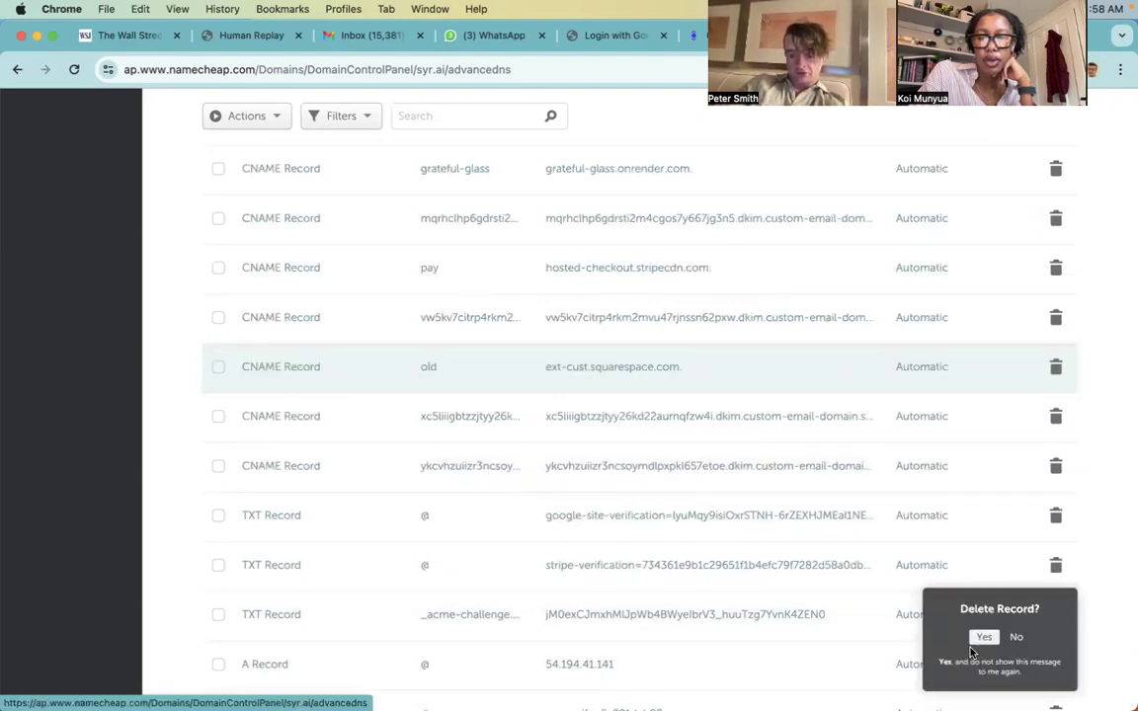
key("Return")
left_click(1057, 517)
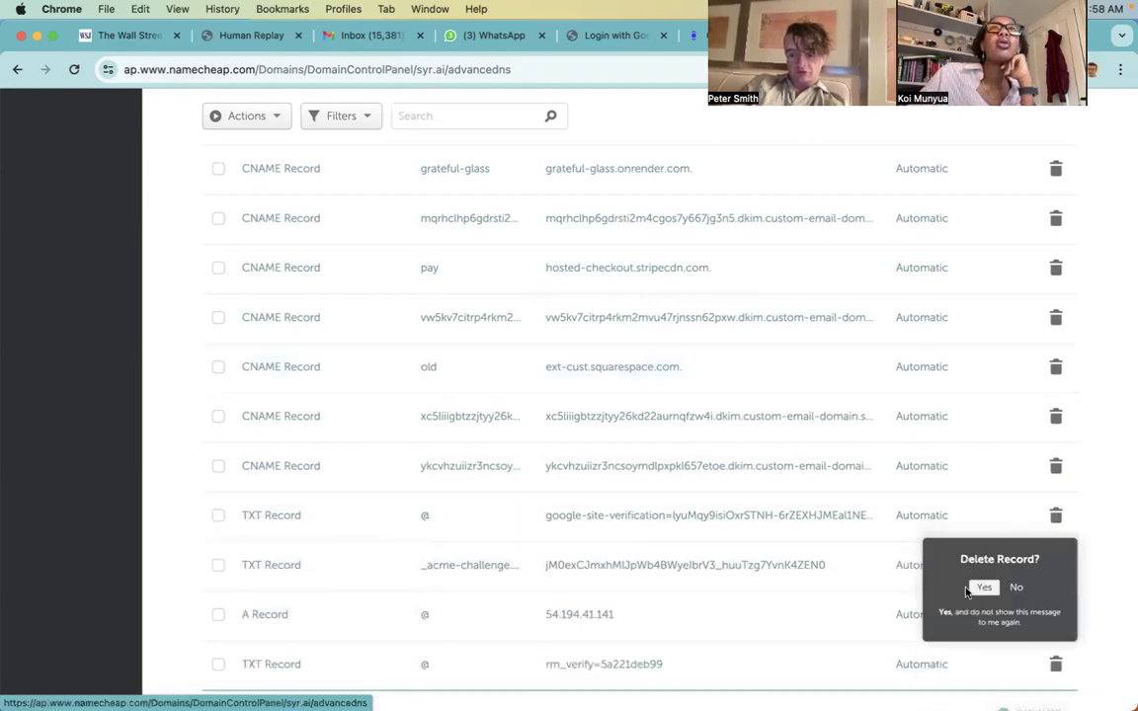
left_click(983, 586)
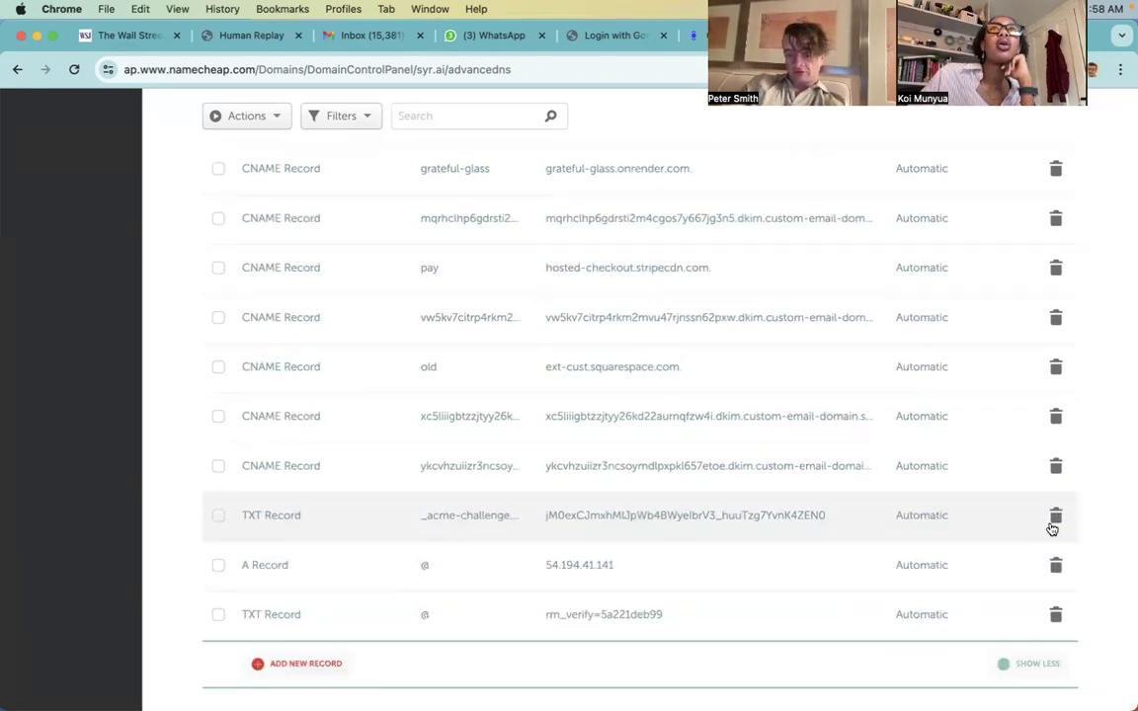
left_click(1055, 516)
left_click(980, 588)
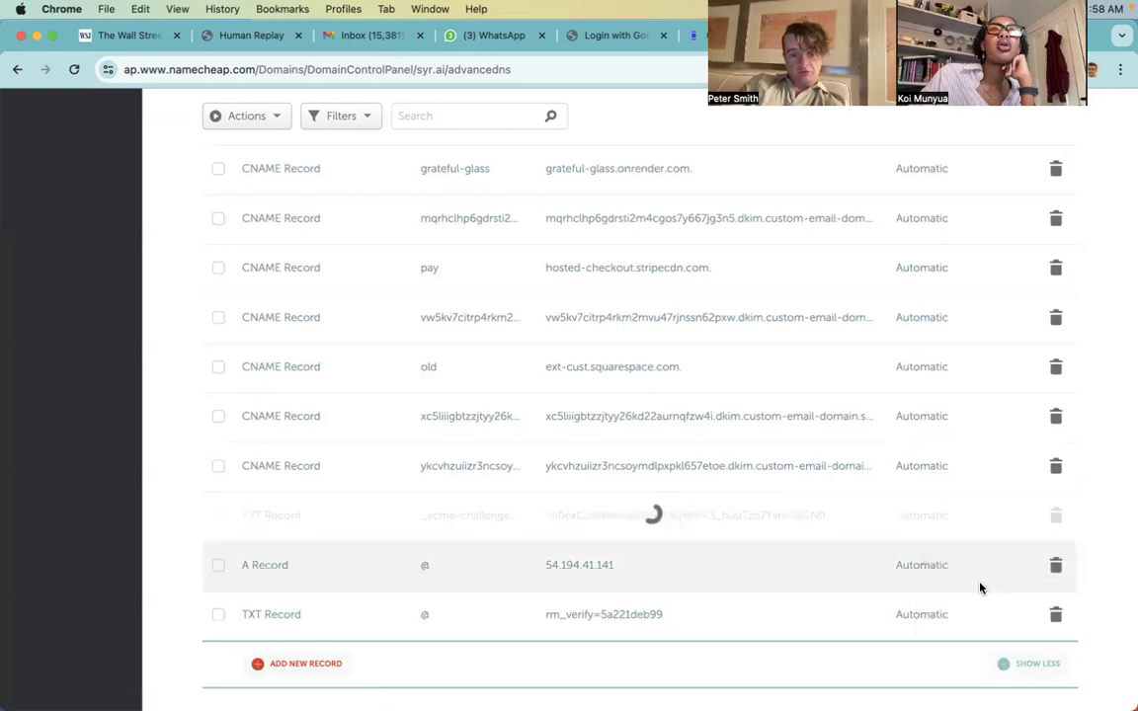
Step: Delete the CNAME record pointing to verify.squarespace.com and review the remaining host records
scroll(973, 593, "up", 5)
scroll(972, 593, "up", 2)
scroll(973, 593, "up", 2)
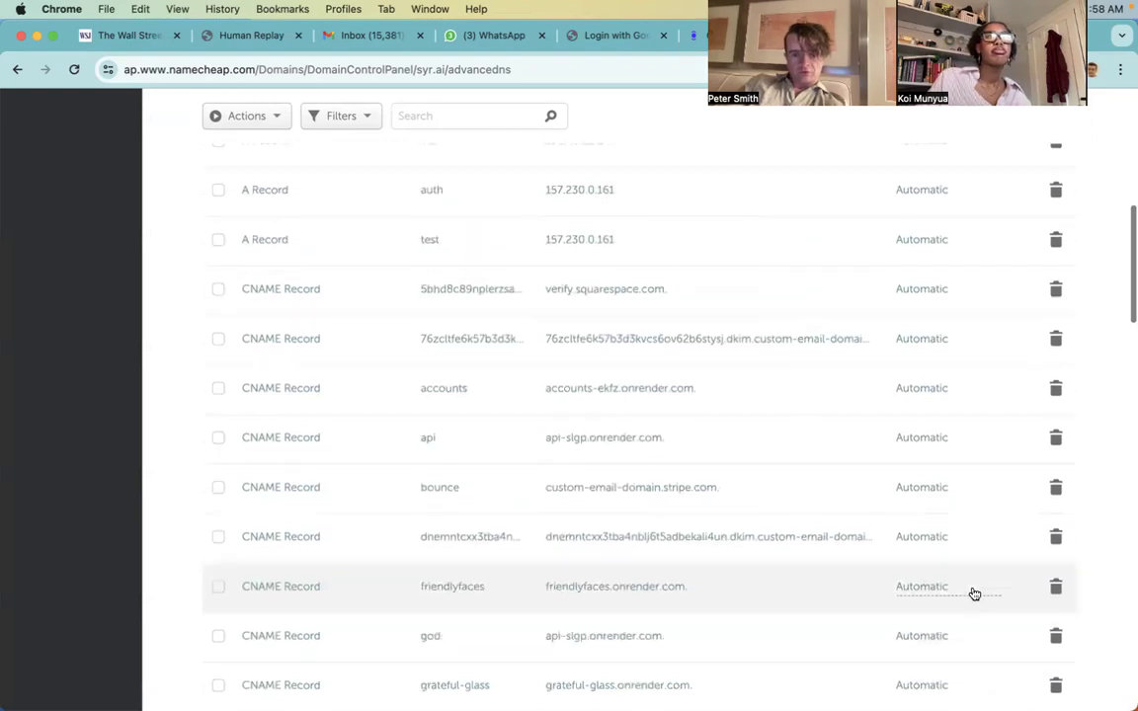
scroll(973, 593, "up", 2)
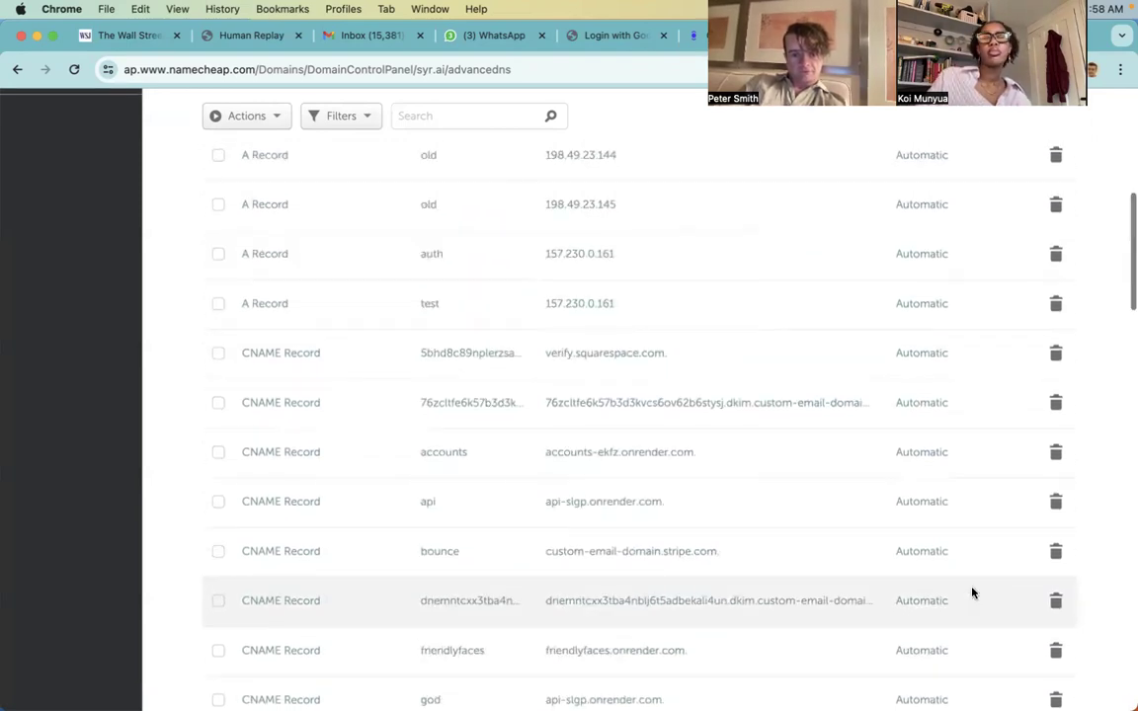
left_click(1057, 361)
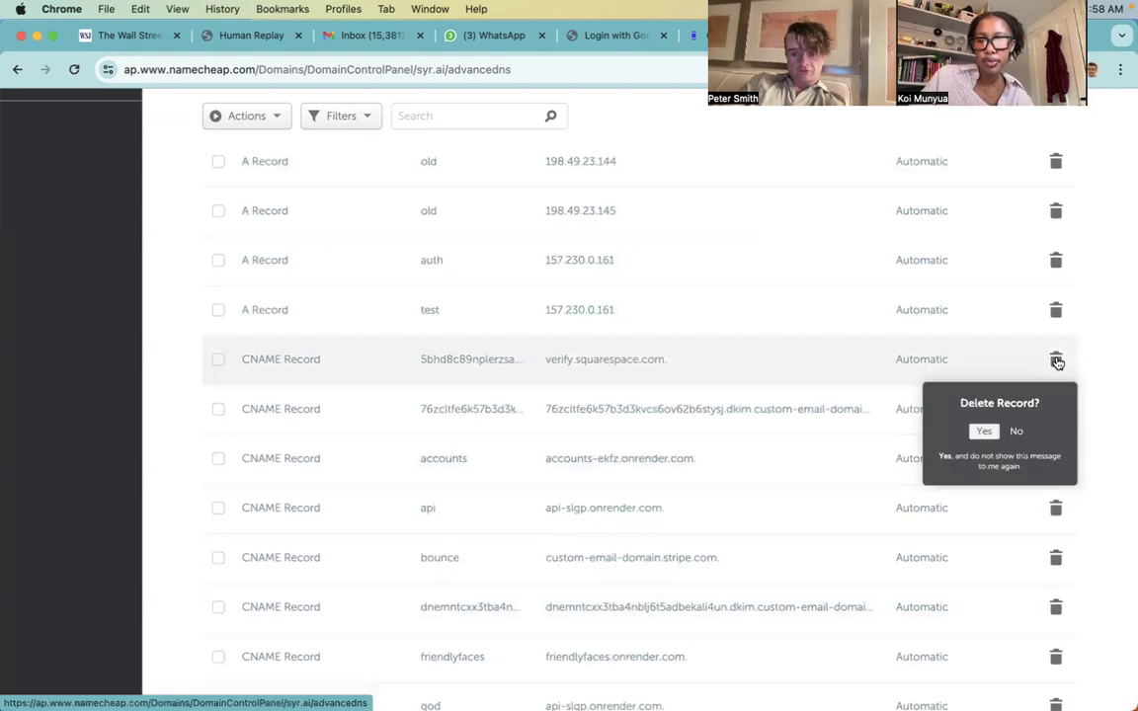
left_click(981, 432)
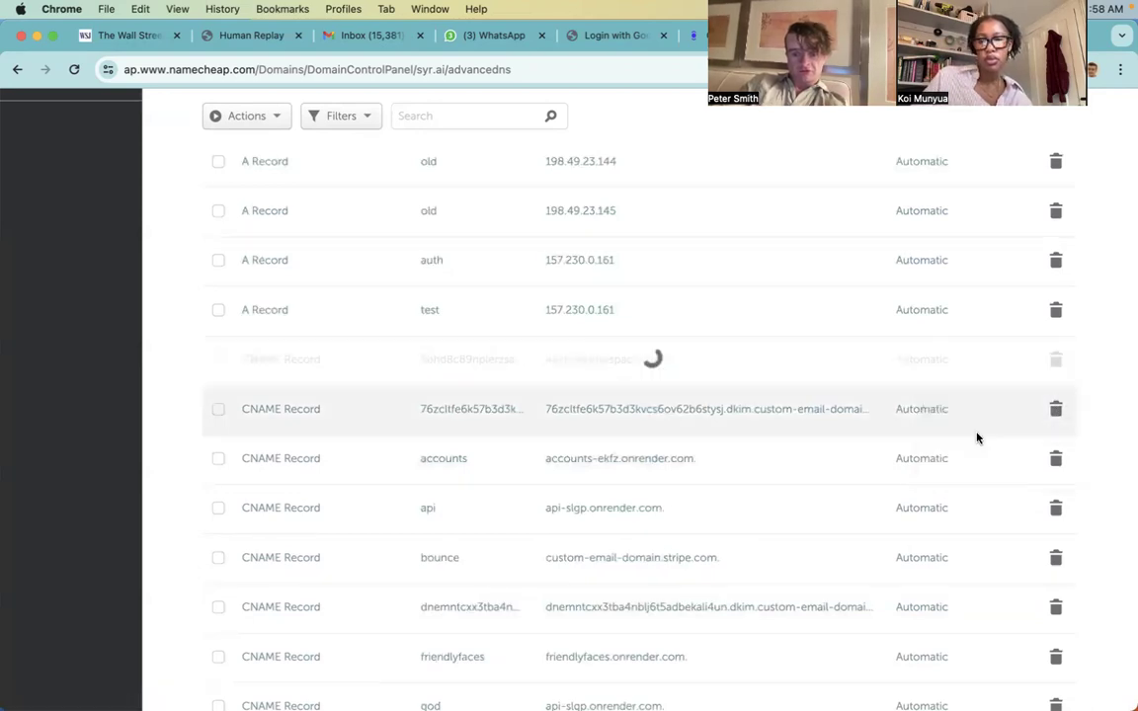
scroll(977, 437, "up", 1)
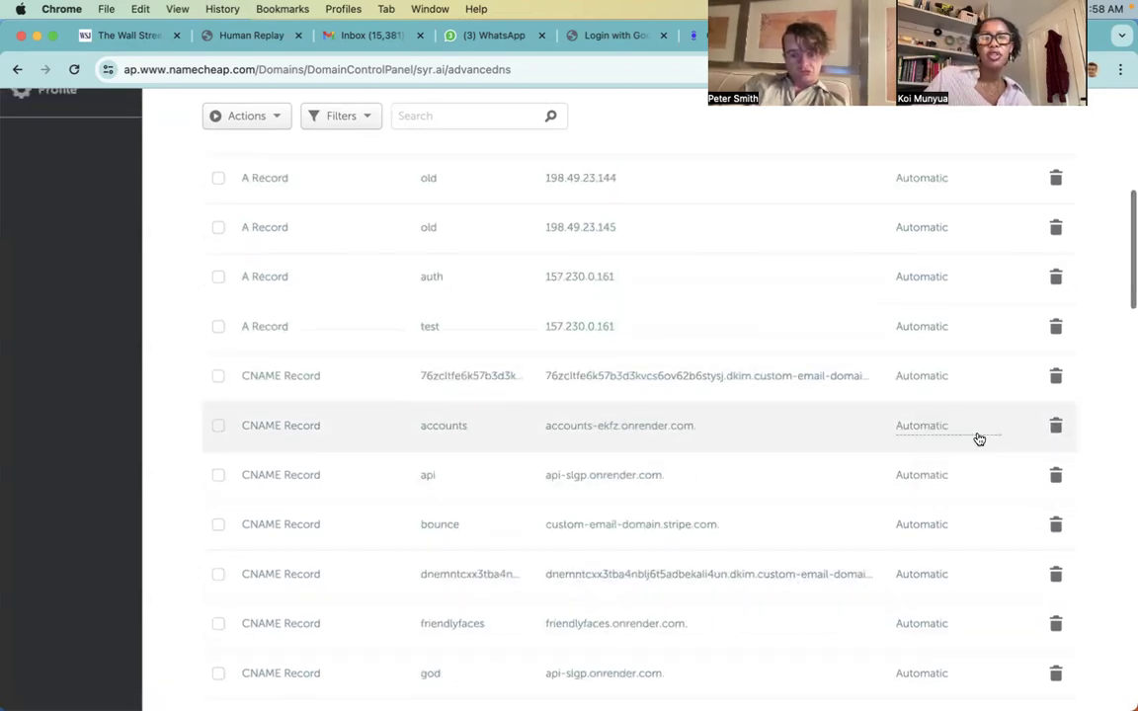
scroll(1068, 459, "up", 4)
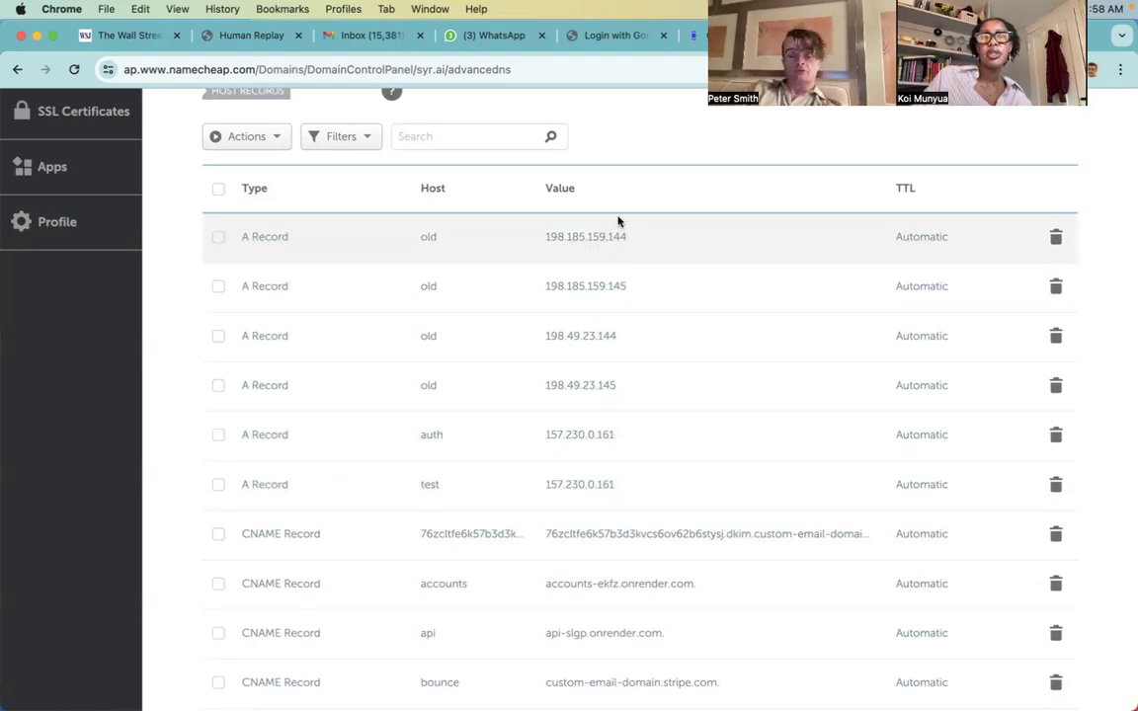
key("super+l")
type("sq")
key("Return")
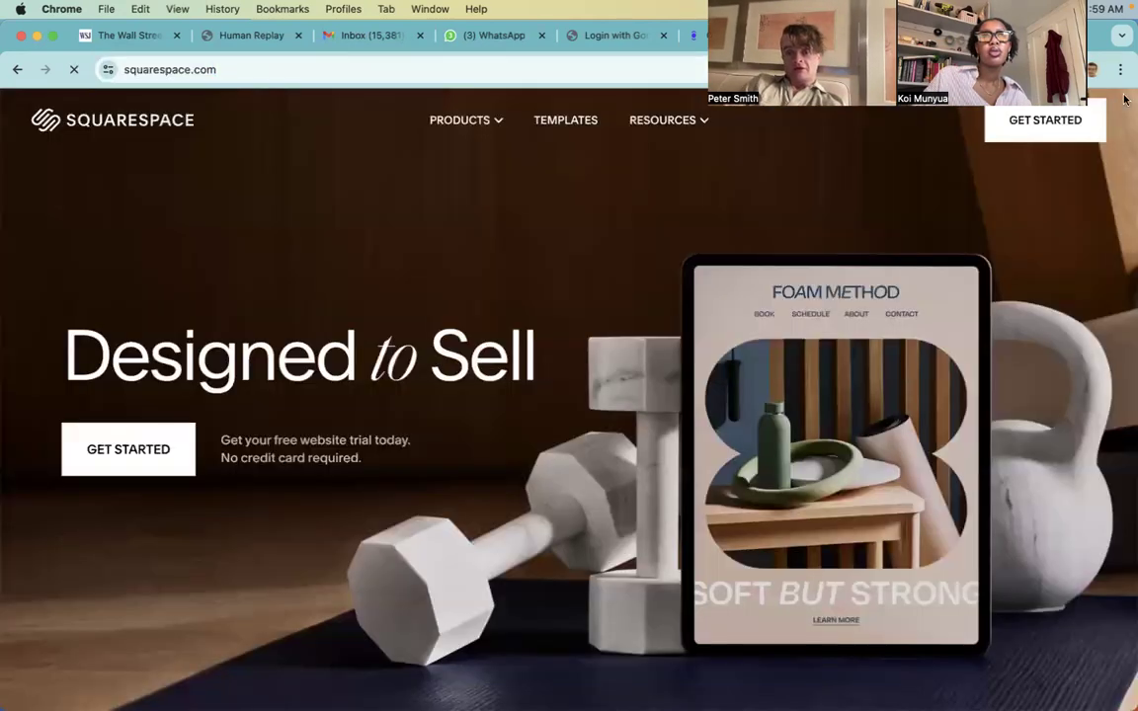
mouse_move(920, 121)
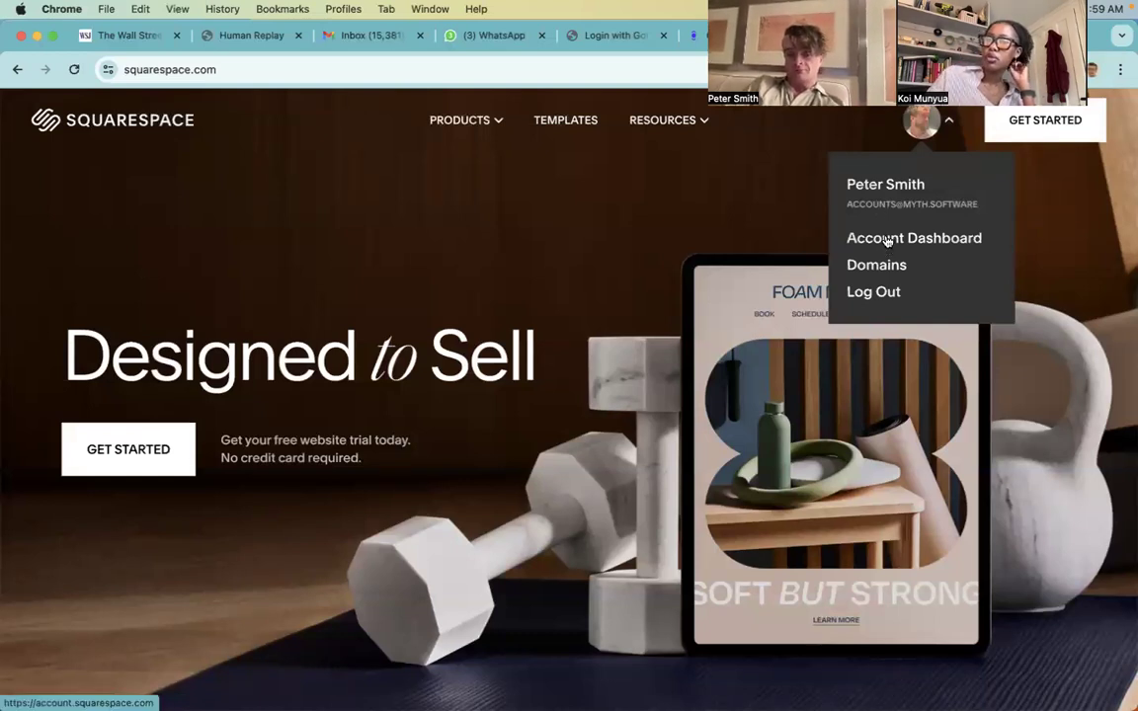
left_click(852, 249)
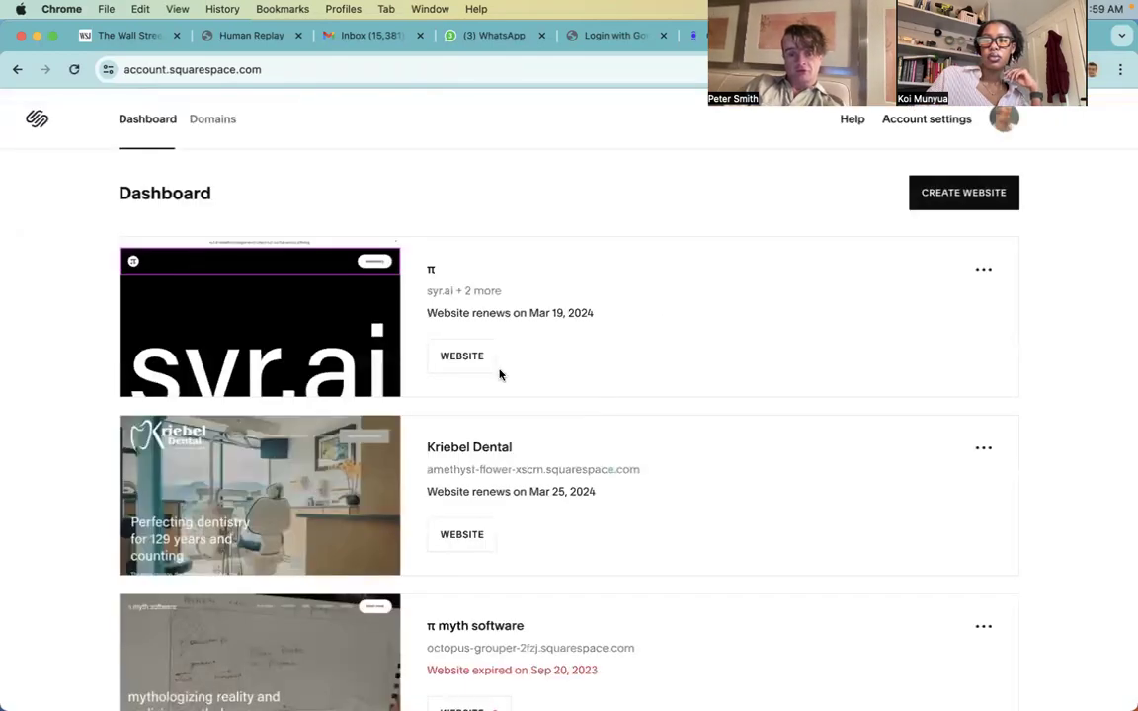
left_click(982, 269)
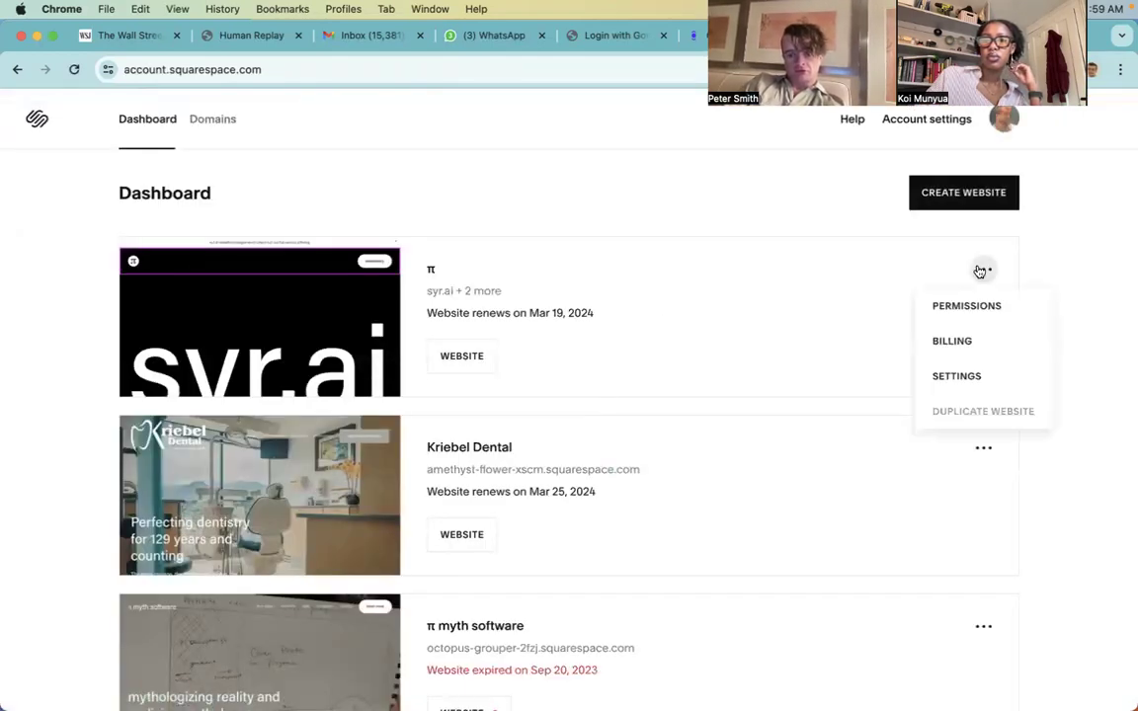
left_click(959, 379)
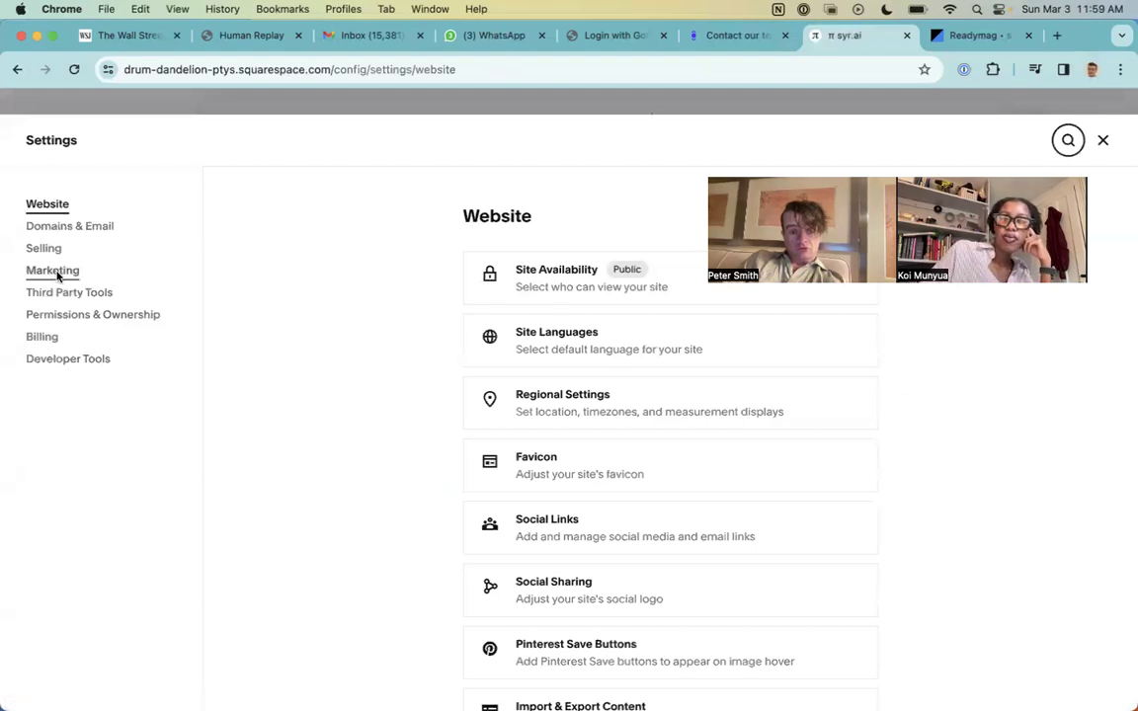
Step: Disconnect the syr.ai domain from the Squarespace website in its domain settings
left_click(76, 225)
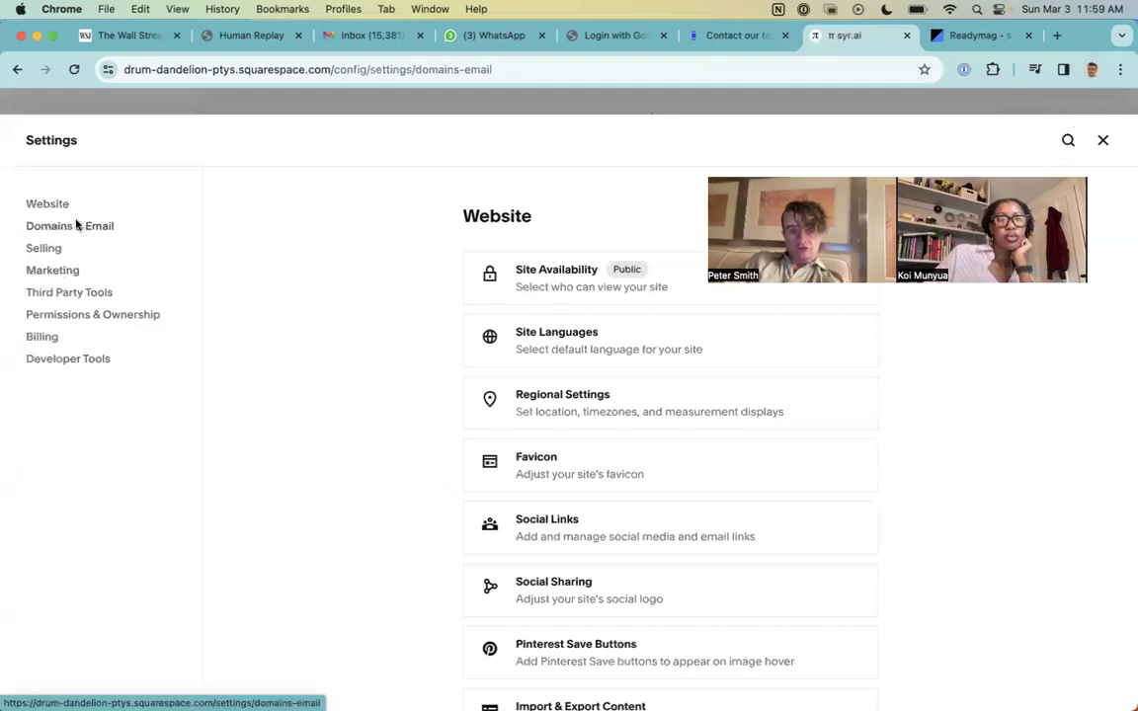
left_click(547, 278)
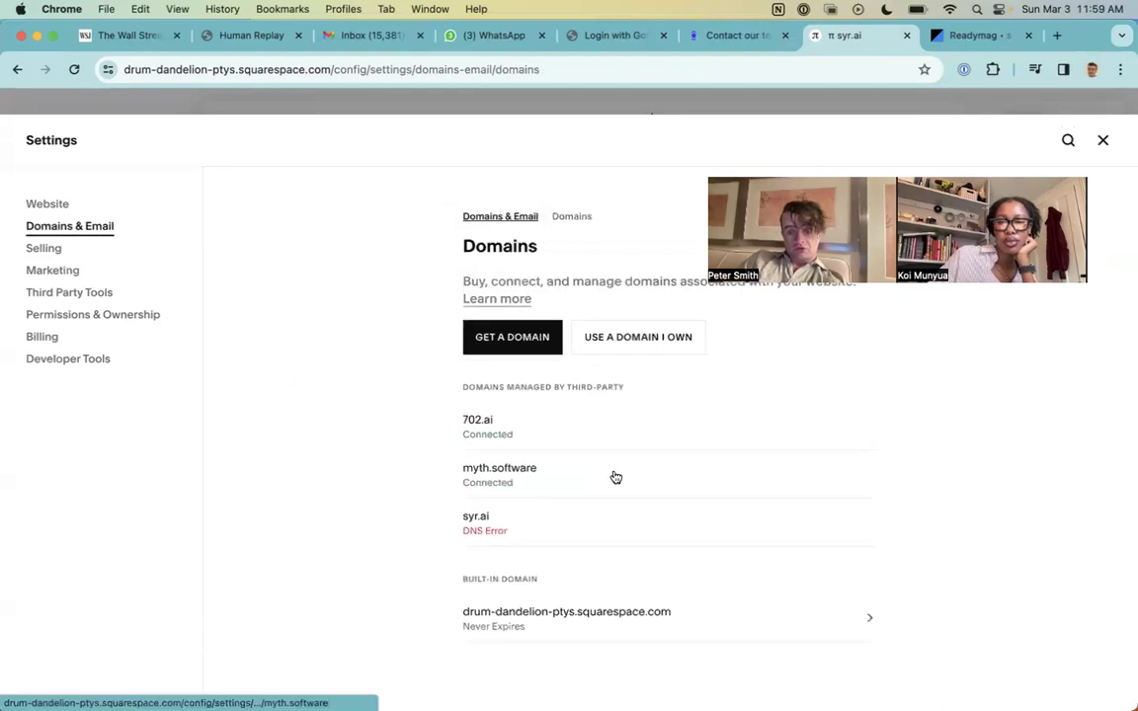
left_click(548, 531)
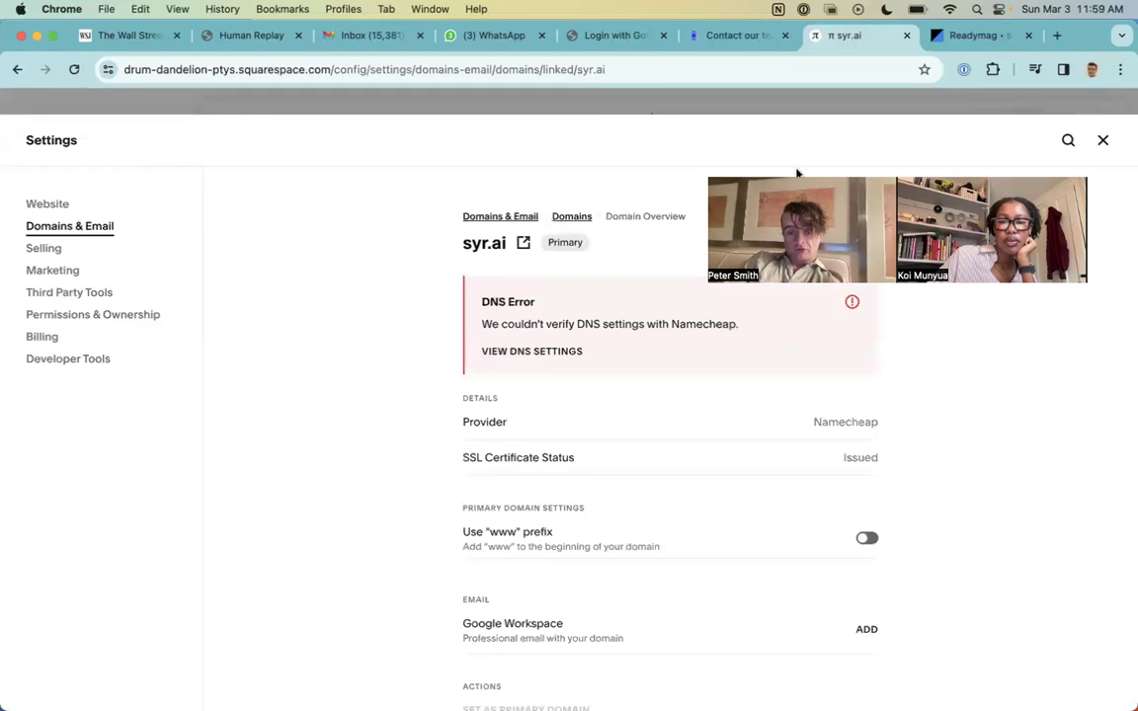
scroll(673, 371, "down", 3)
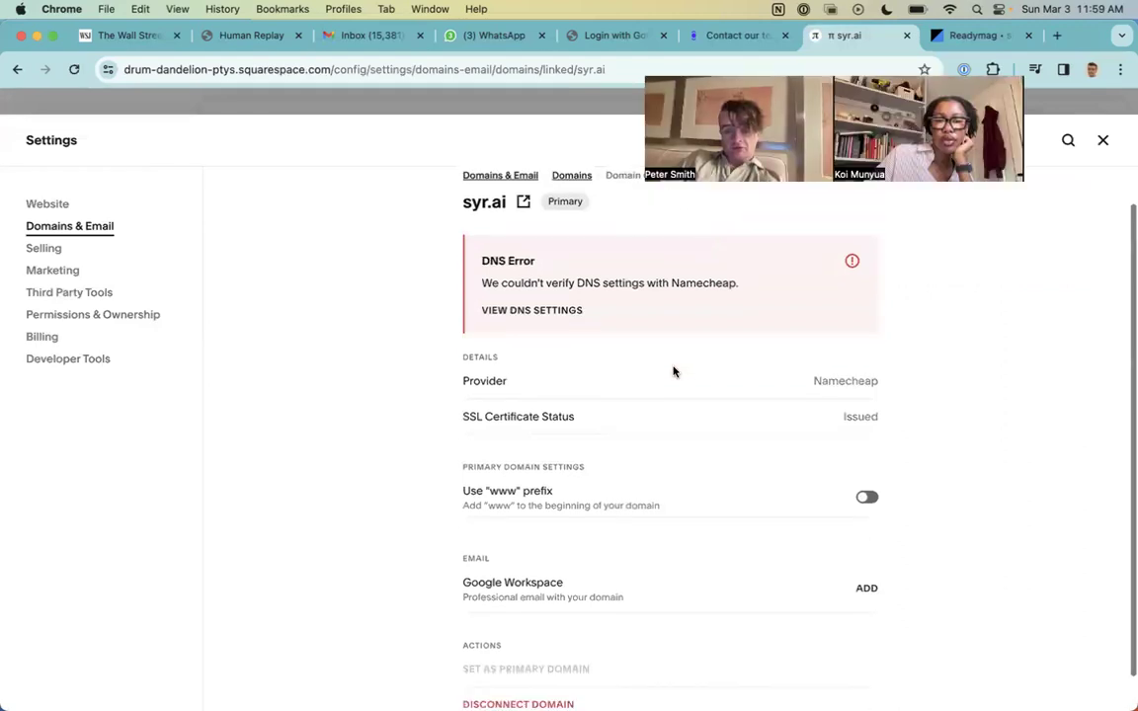
scroll(672, 371, "down", 1)
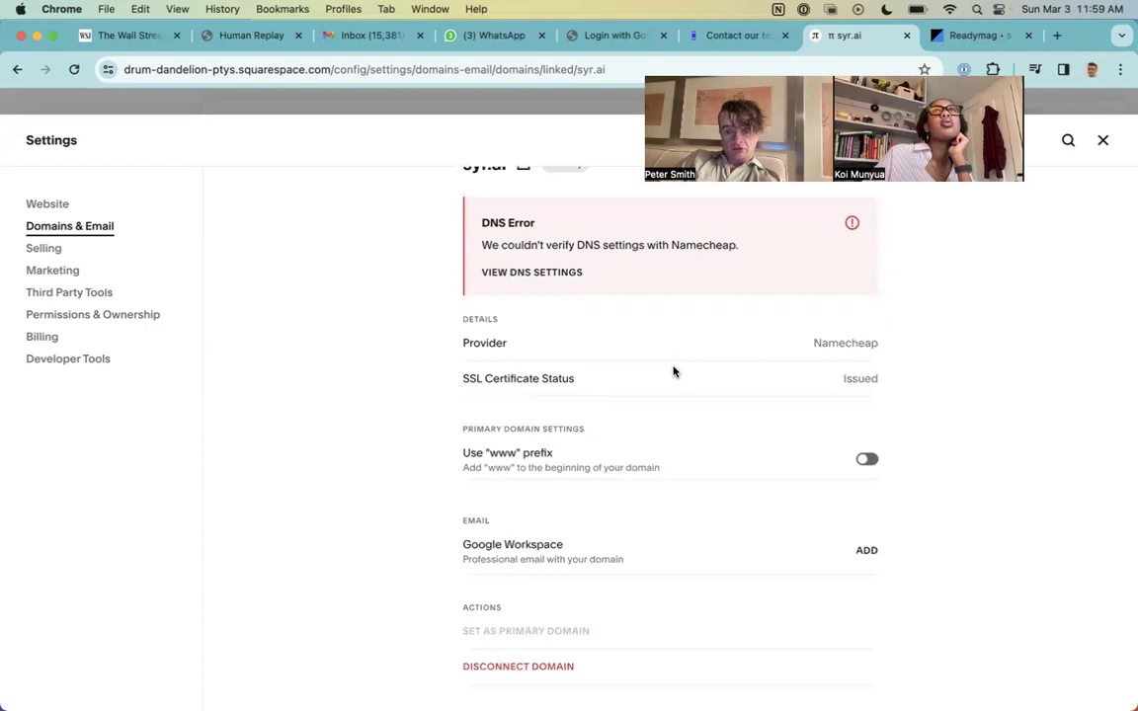
left_click(541, 667)
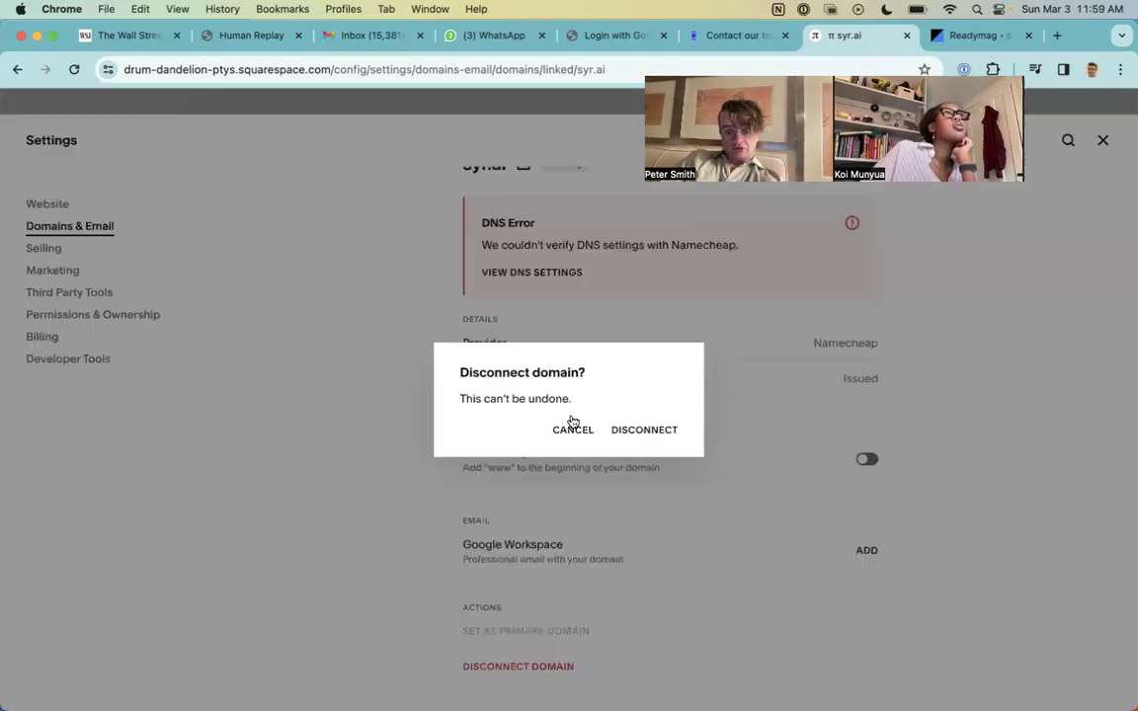
left_click(642, 430)
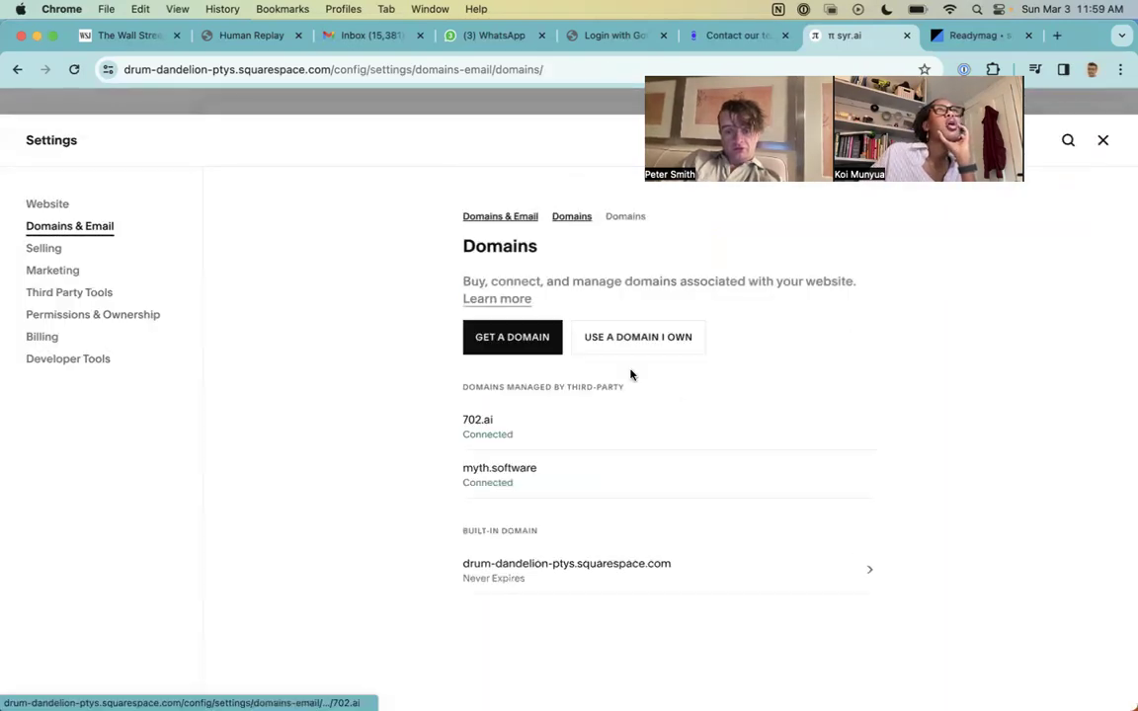
Step: Connect the already owned domain old.syr.ai to the Squarespace website and continue to its DNS settings
left_click(635, 343)
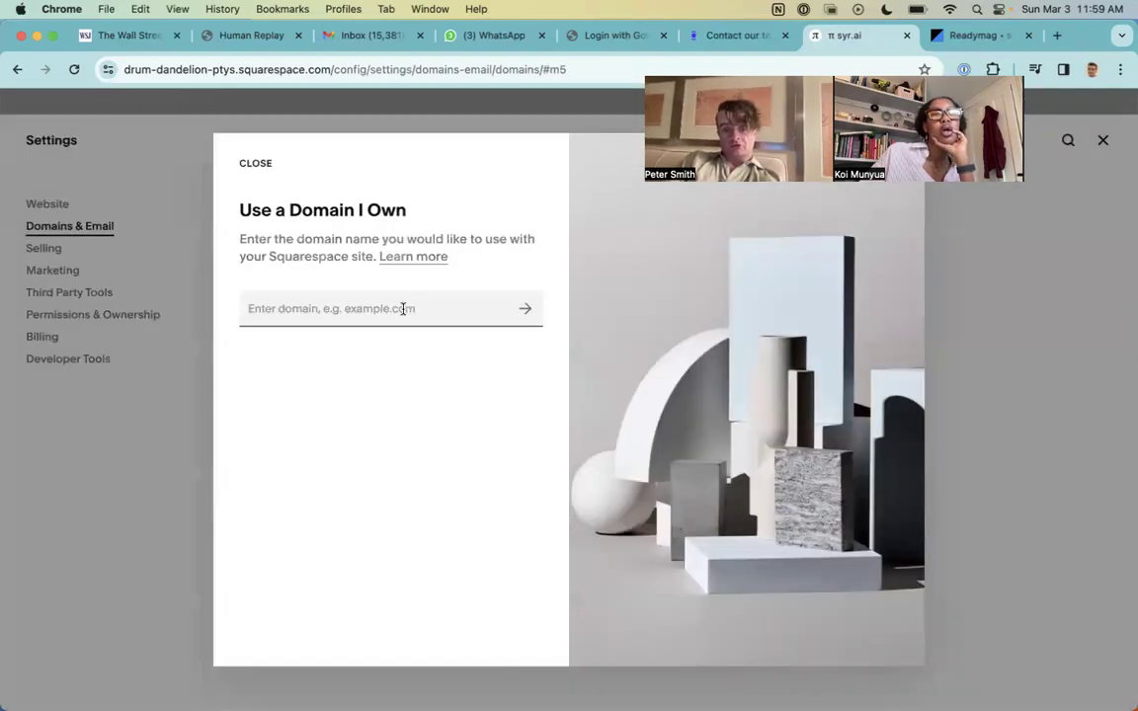
type("old.syr")
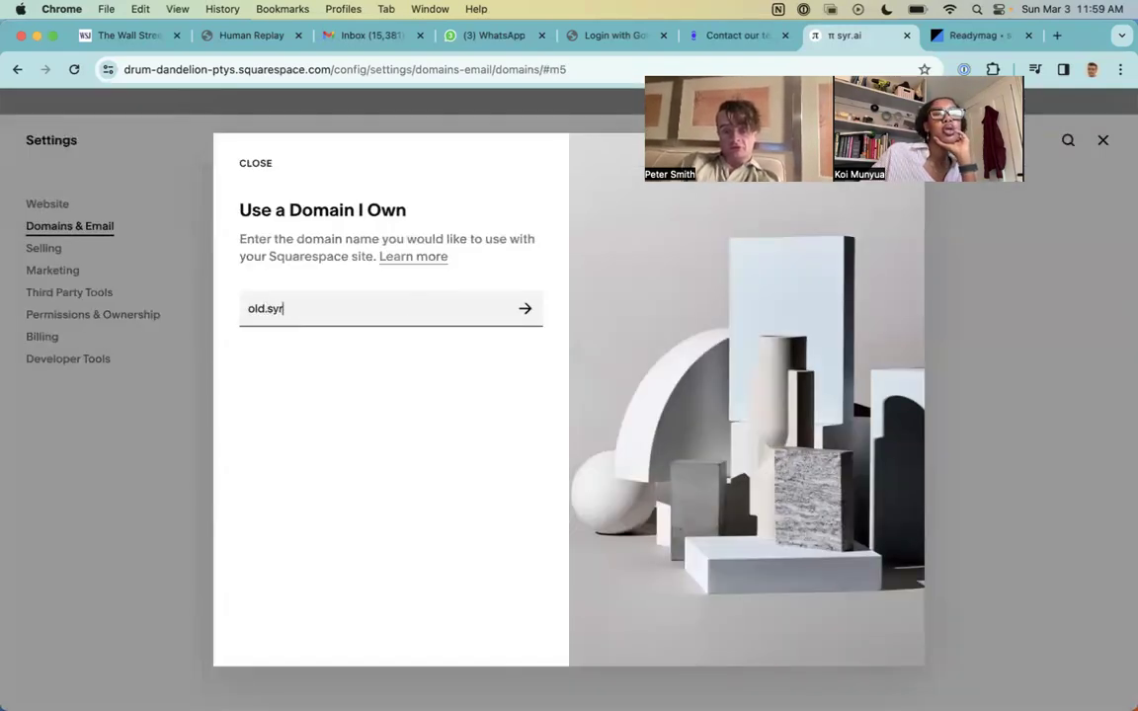
type(".ai")
left_click(529, 302)
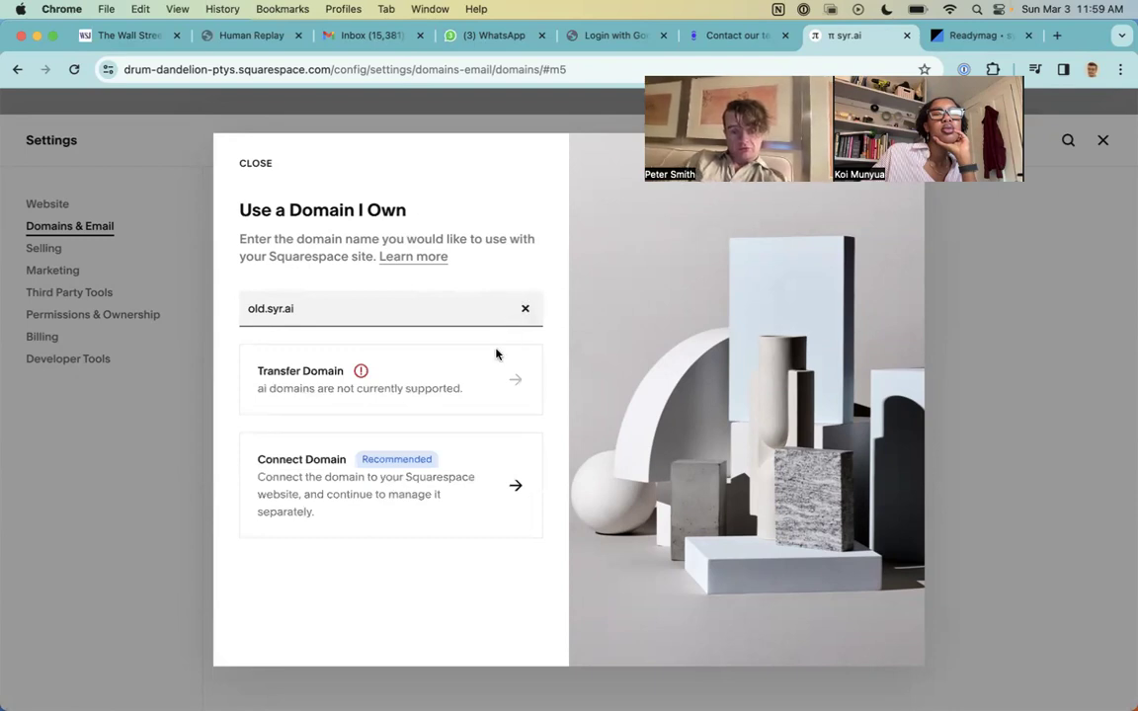
left_click(471, 488)
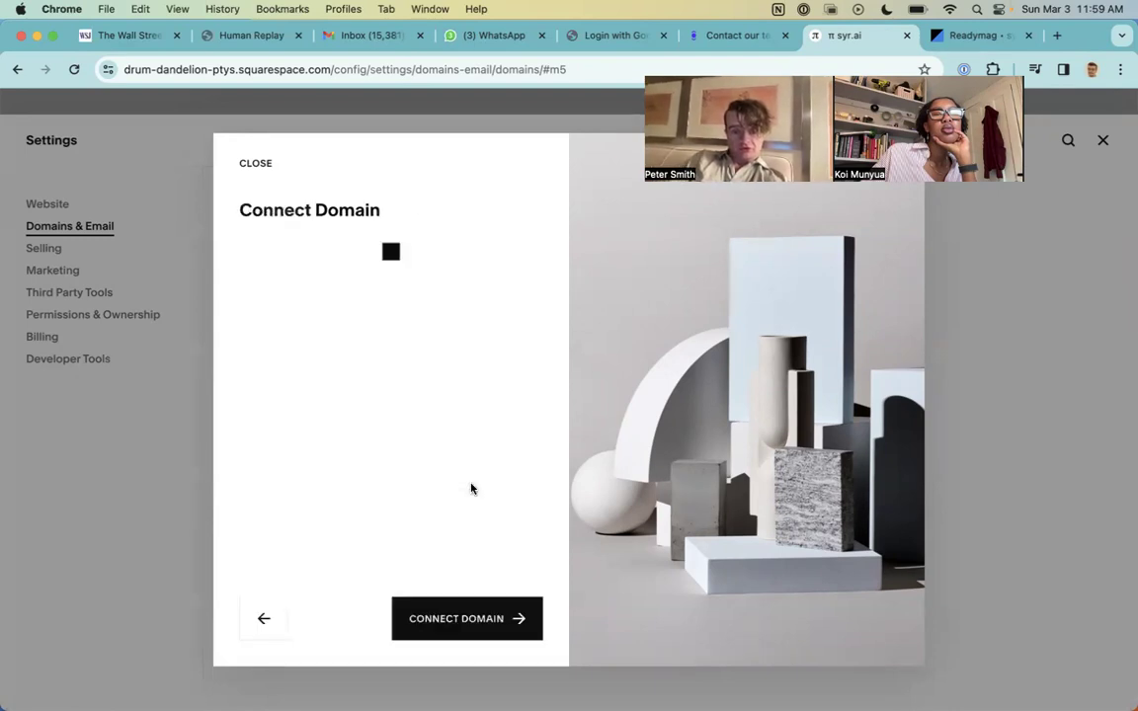
left_click(455, 619)
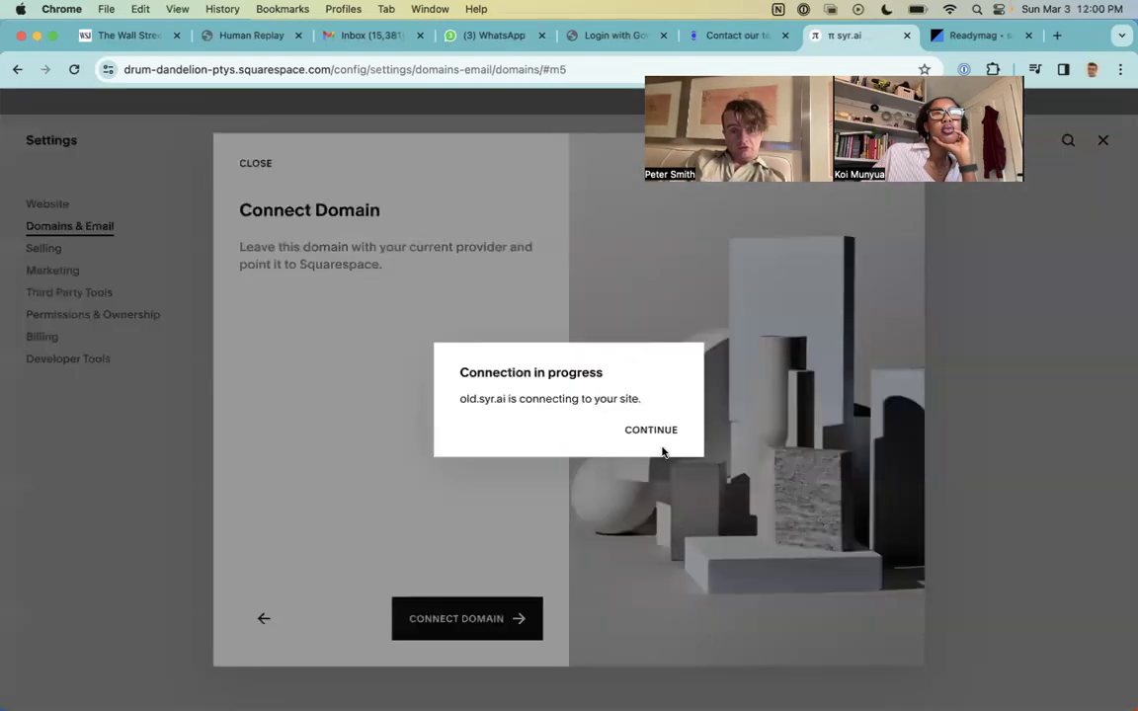
left_click(656, 432)
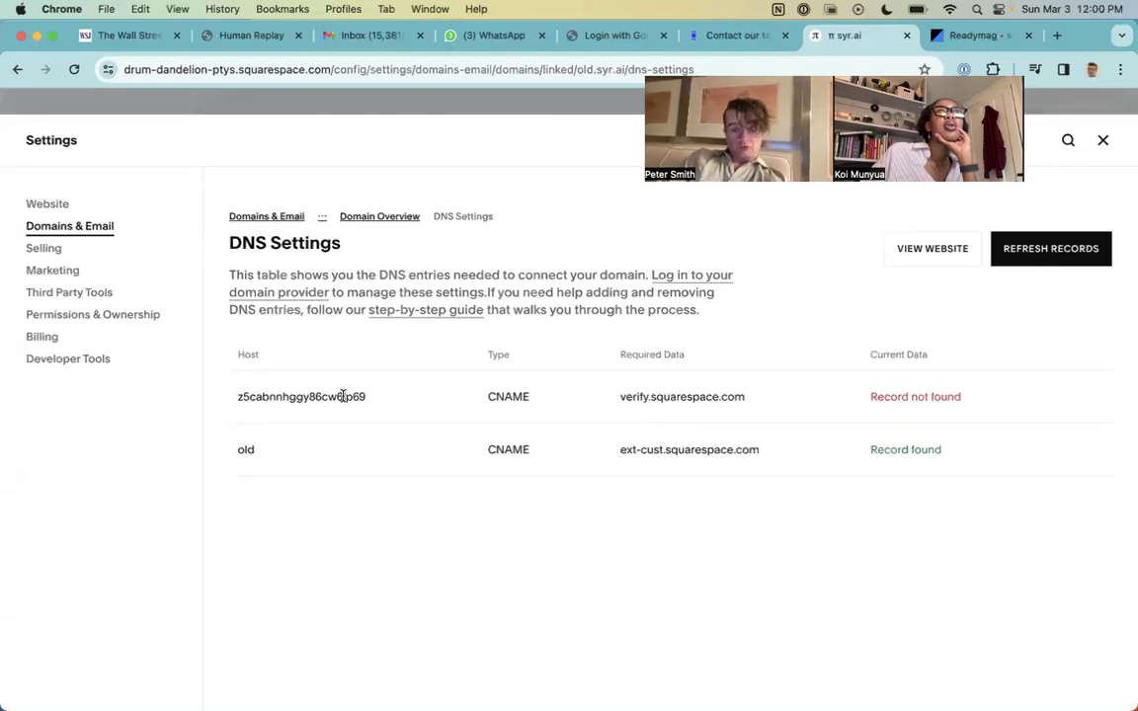
Step: Copy the host code of the required CNAME record for verify.squarespace.com and look for the Namecheap page among the open tabs
left_click_drag(370, 399, 217, 394)
key("super+c")
key("ctrl+shift+Tab")
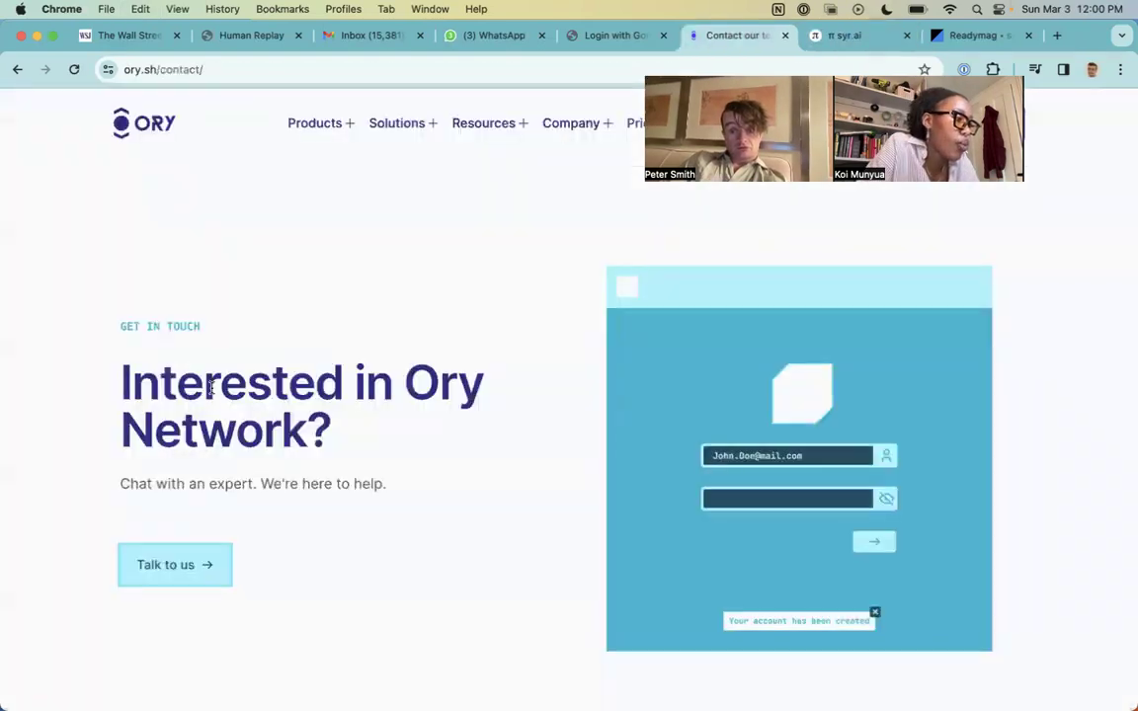
key("super+3")
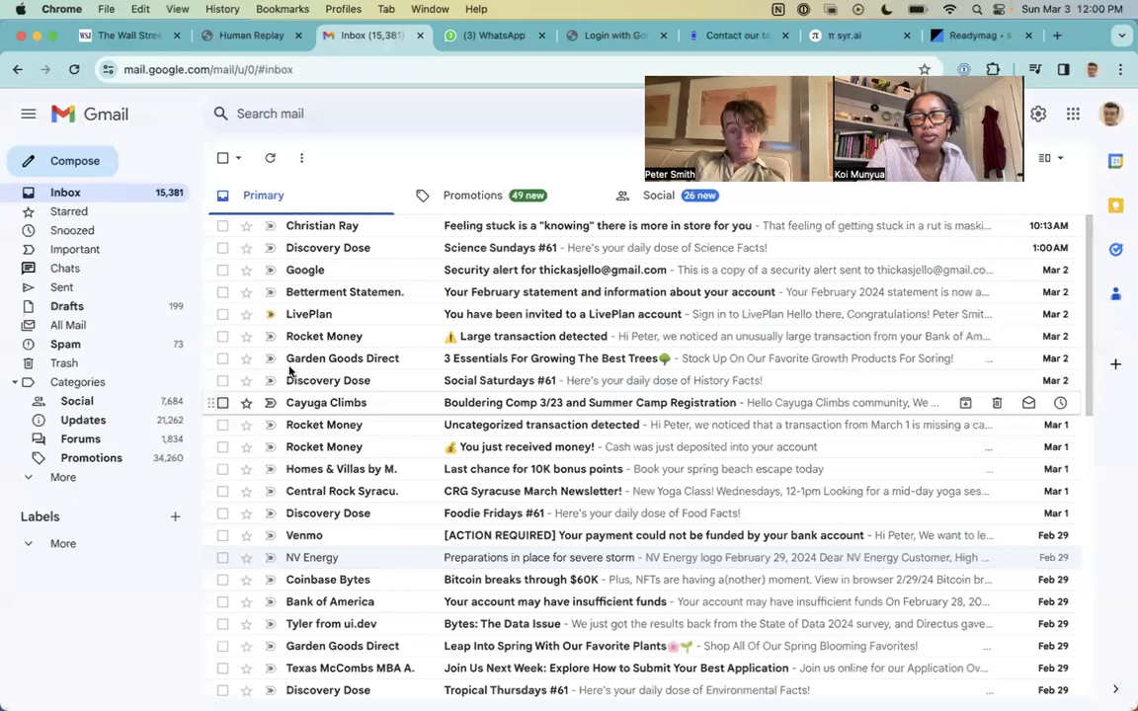
Step: Open Namecheap in a new tab and show the account's full domain list
key("super+t")
type("ma")
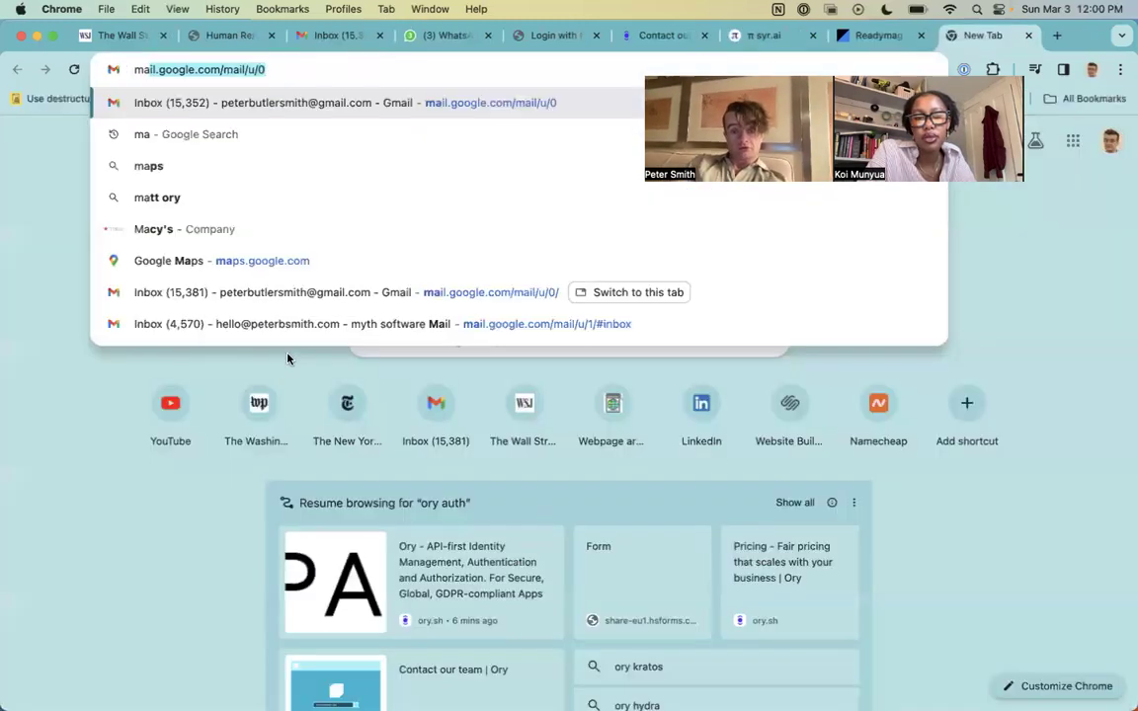
key("BackSpace")
key("BackSpace")
key("BackSpace")
type("na")
key("Return")
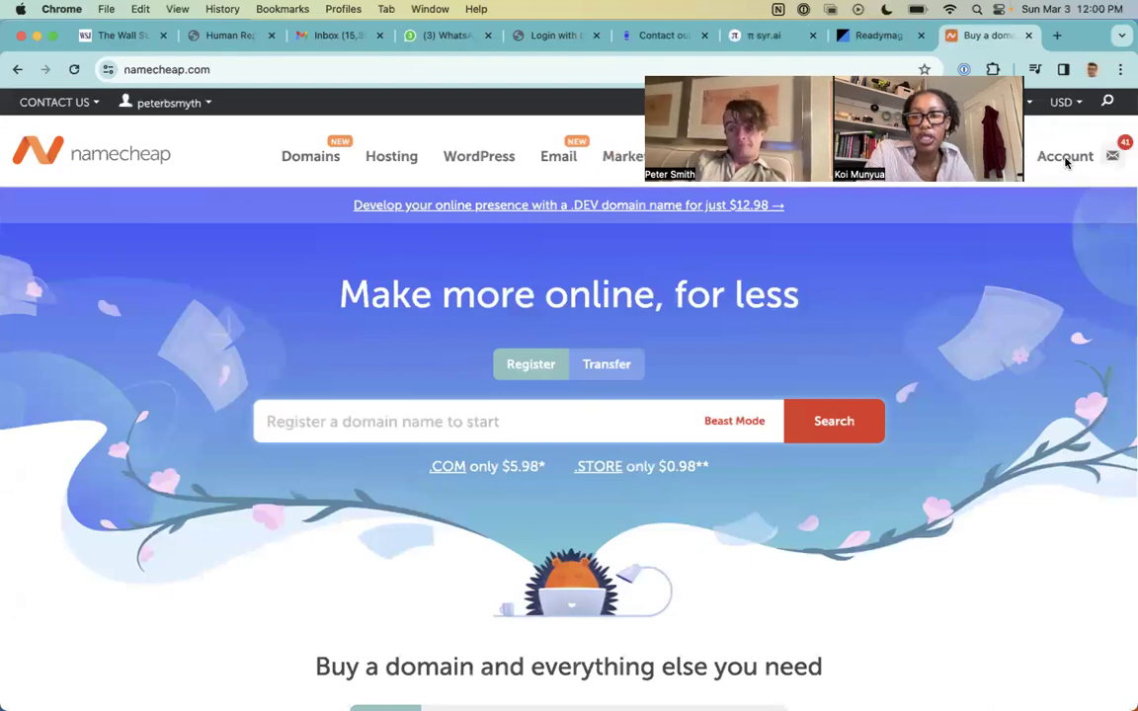
left_click(1066, 158)
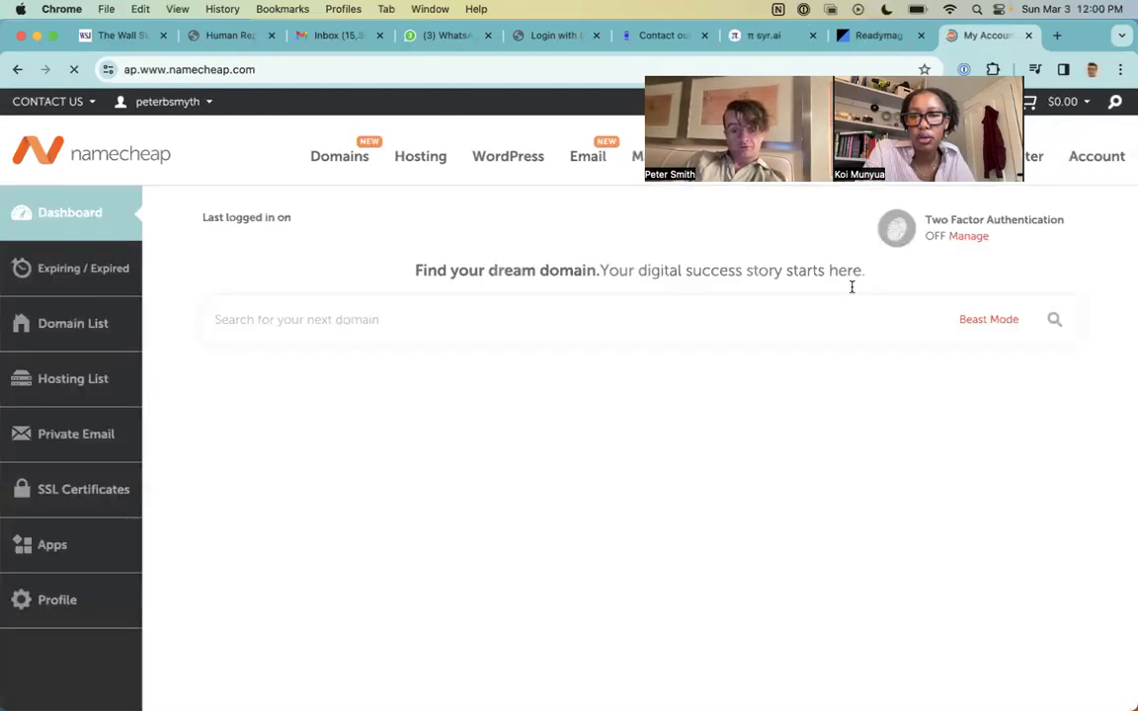
scroll(666, 476, "down", 5)
scroll(598, 257, "down", 3)
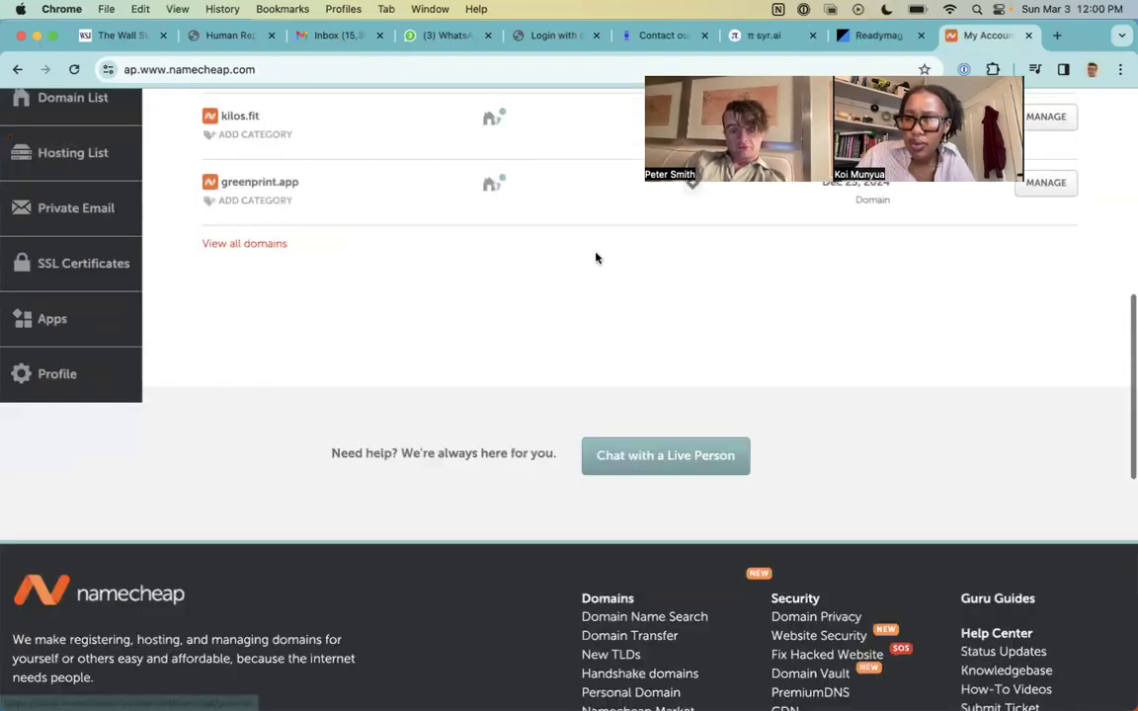
scroll(262, 377, "up", 3)
left_click(263, 380)
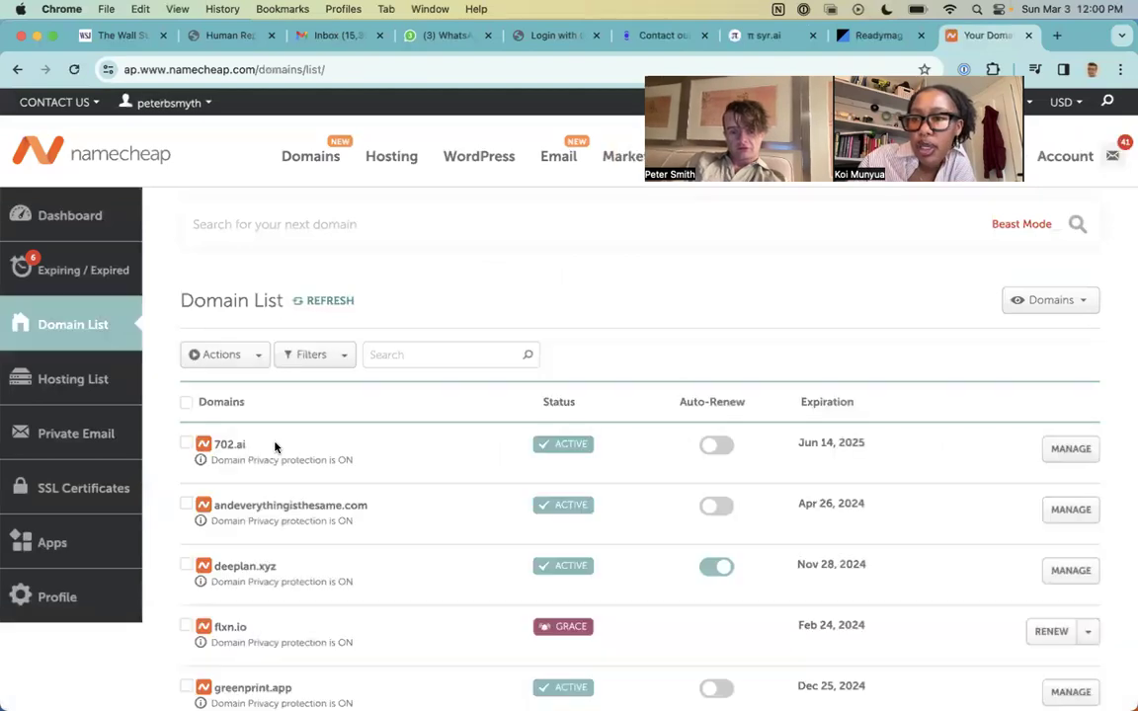
Step: Find syr.ai in the domain list and open its advanced DNS settings
scroll(275, 447, "down", 10)
scroll(275, 447, "up", 1)
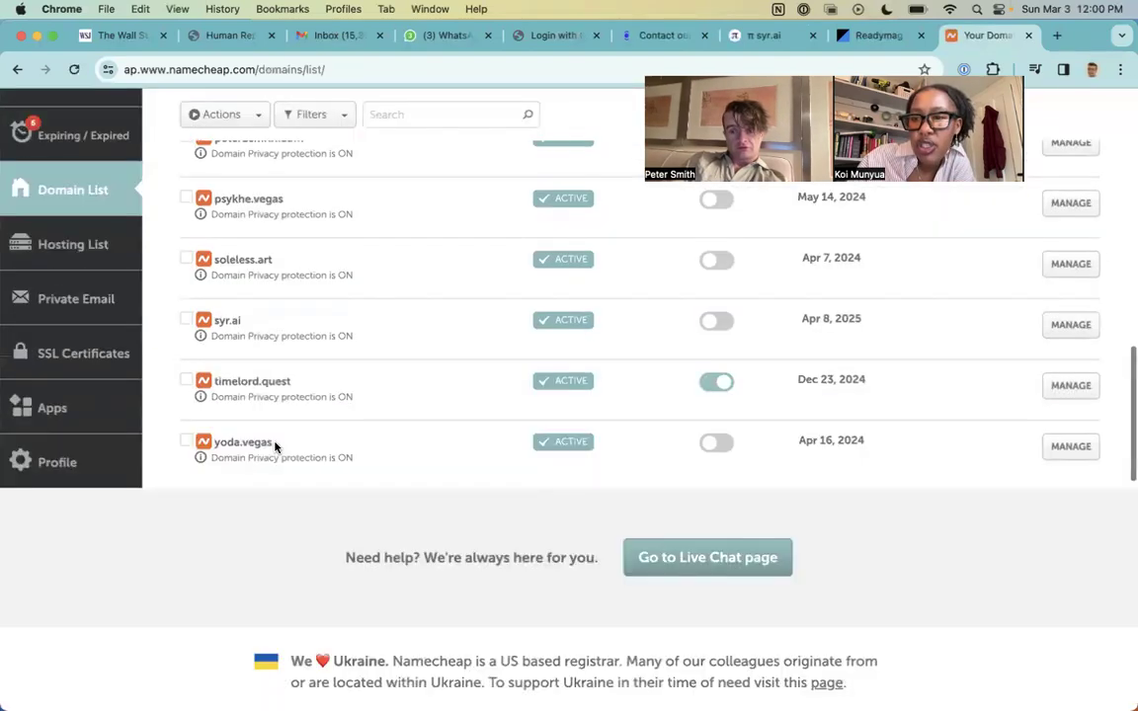
scroll(275, 447, "up", 1)
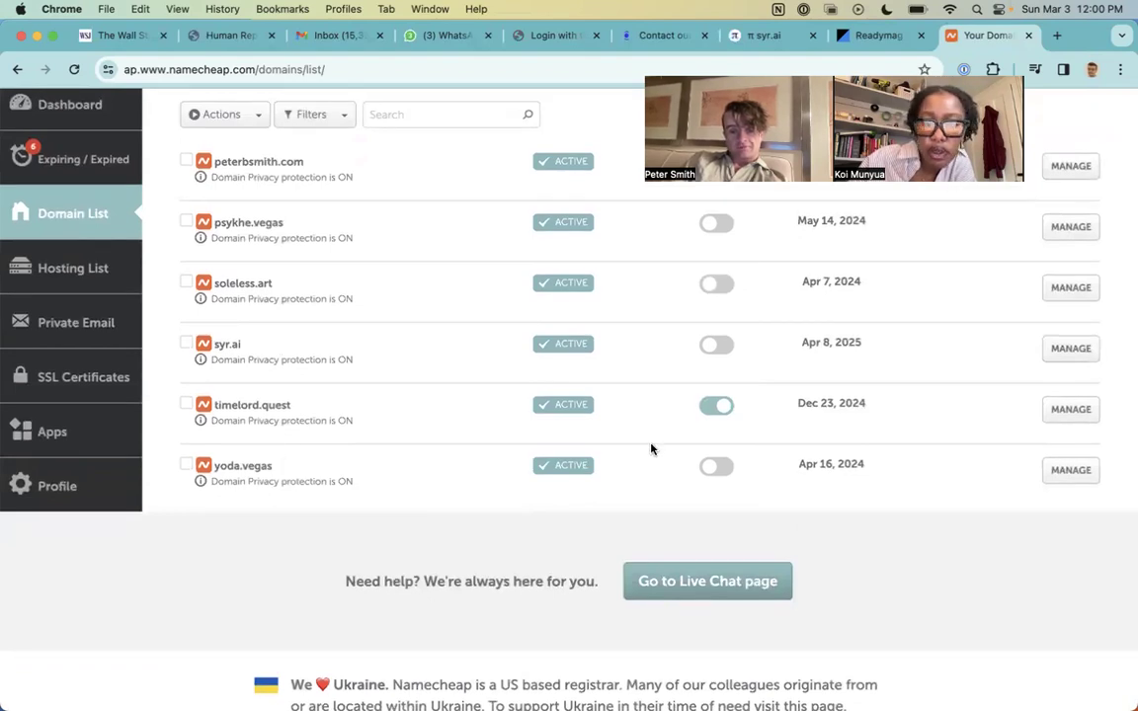
left_click(1070, 353)
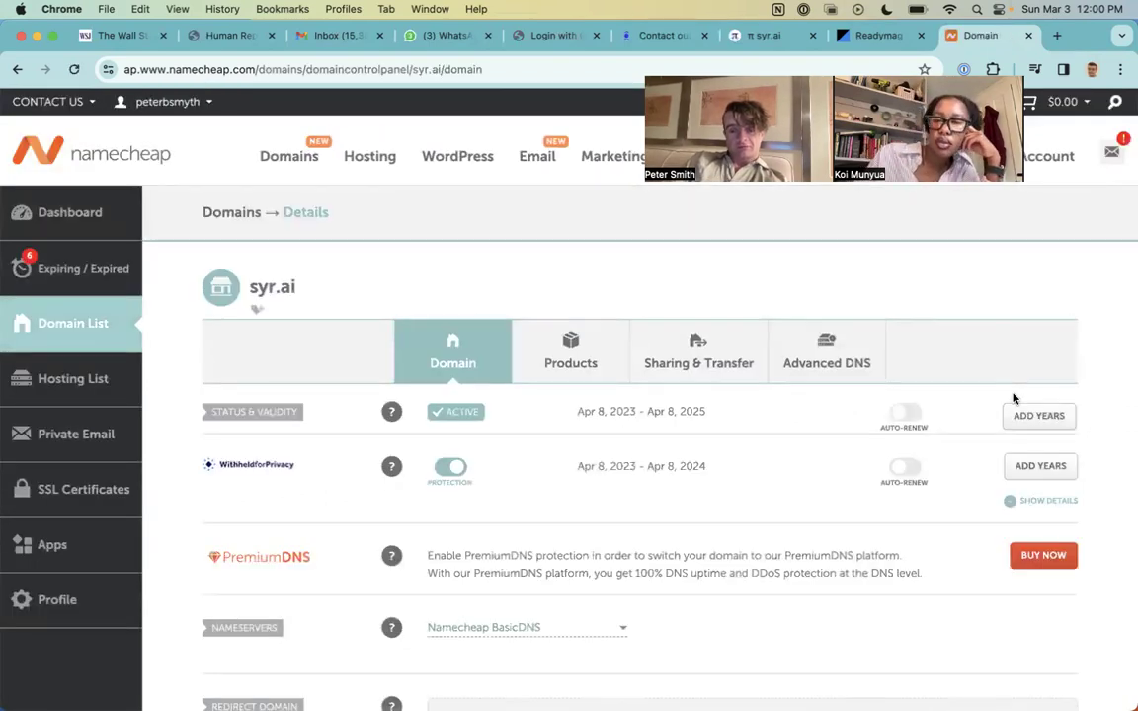
left_click(827, 352)
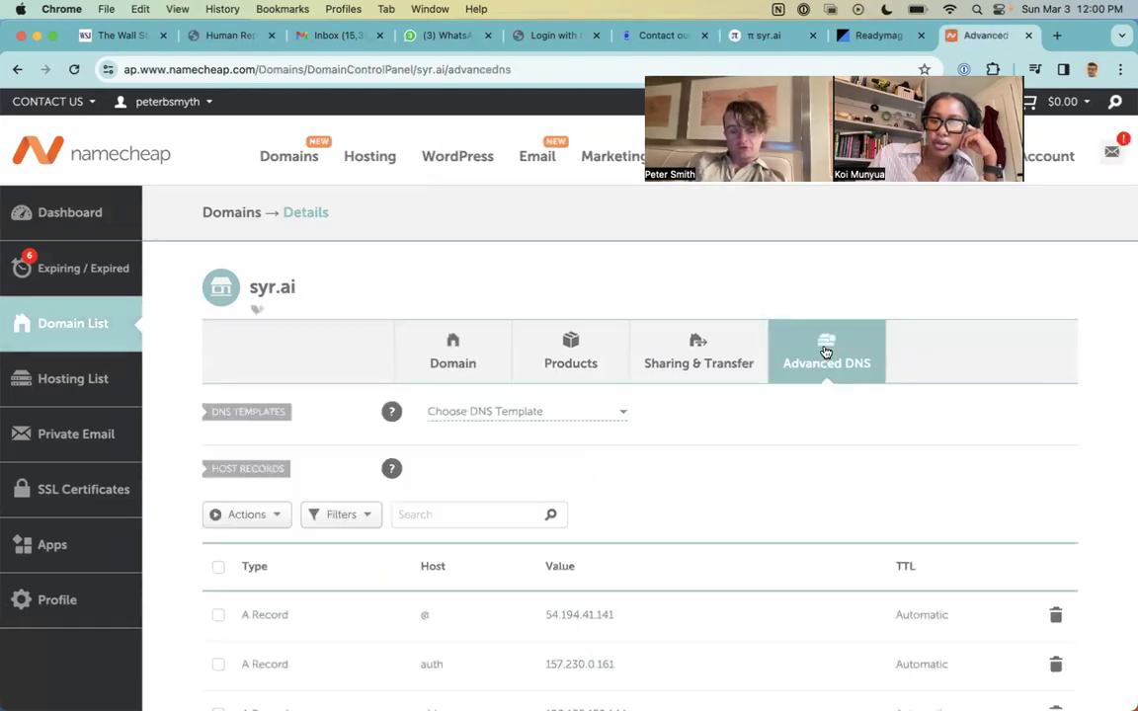
Step: Add a CNAME record with verify as host and the copied Squarespace verification code as target
scroll(826, 352, "down", 5)
left_click(275, 537)
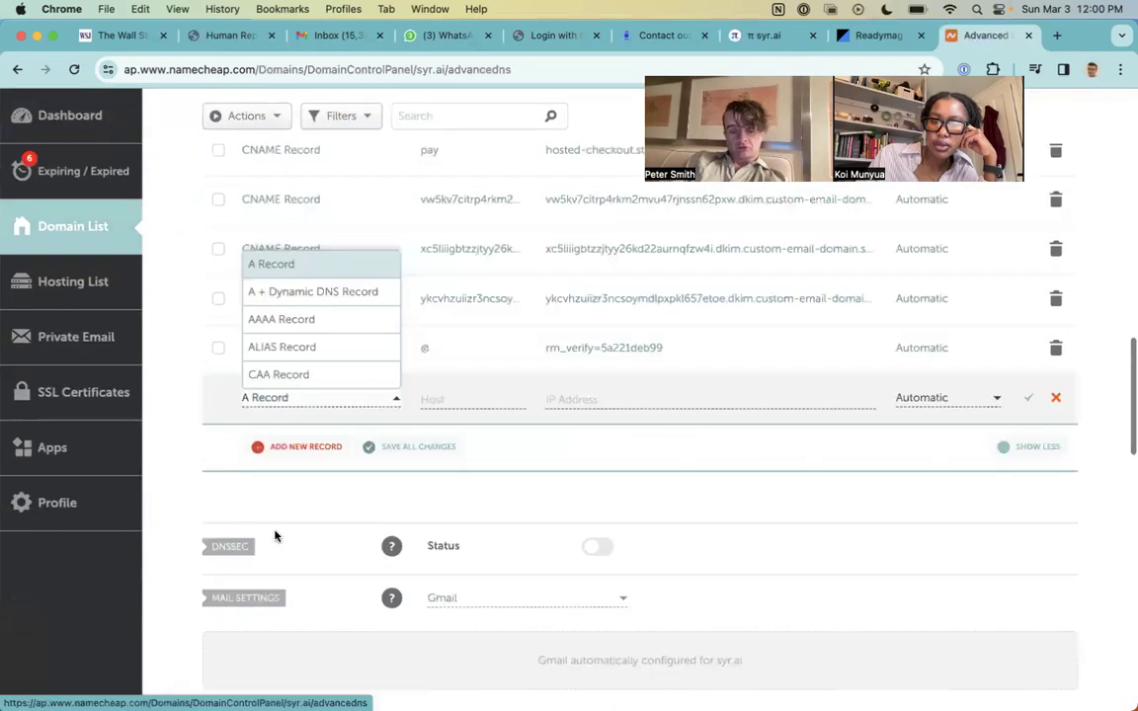
scroll(310, 354, "down", 1)
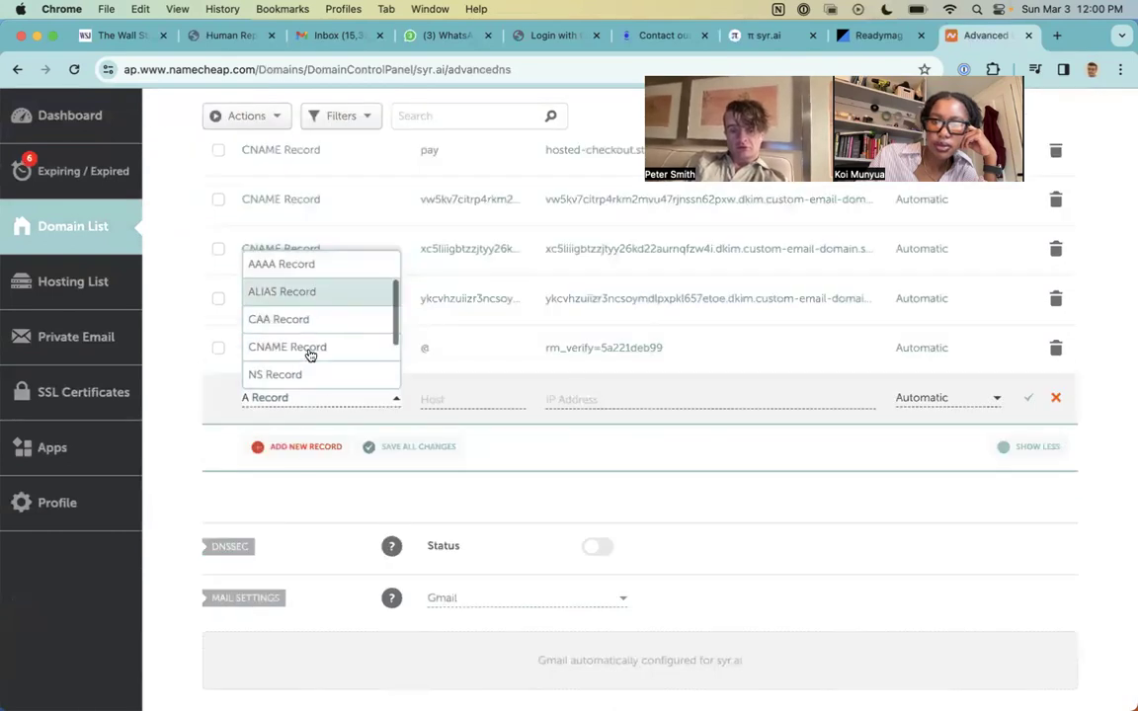
left_click(367, 346)
left_click(447, 400)
type("v")
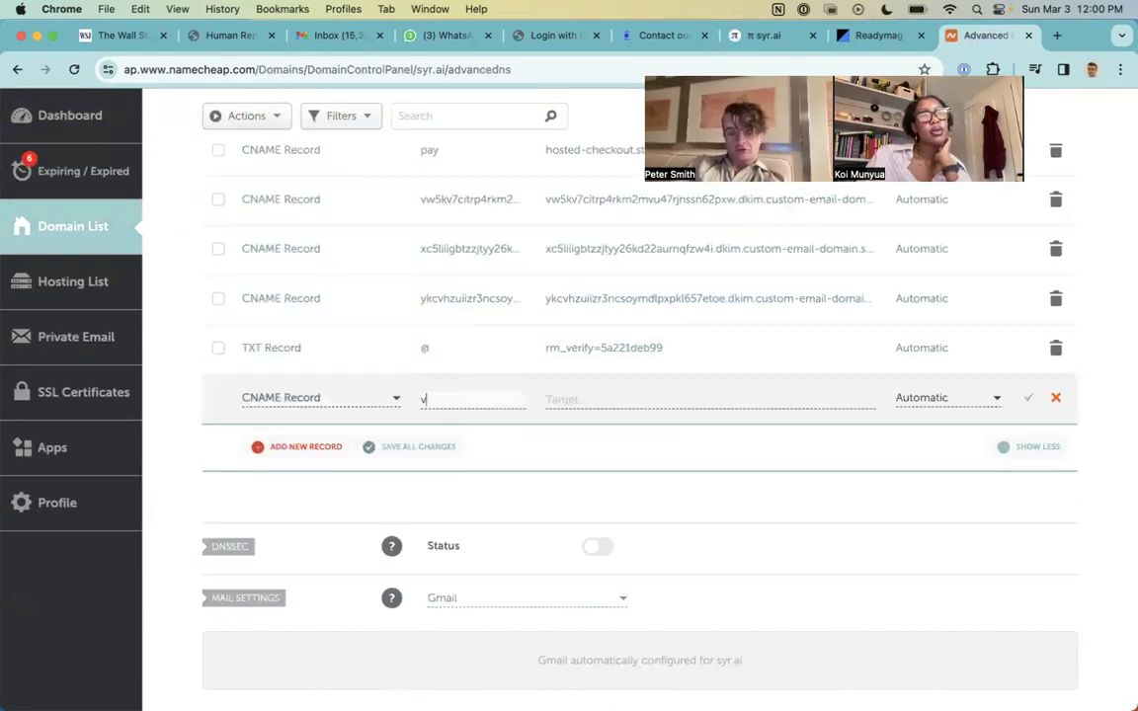
type("erify")
left_click(757, 400)
type("z5cabnnhggy86cw6lp69")
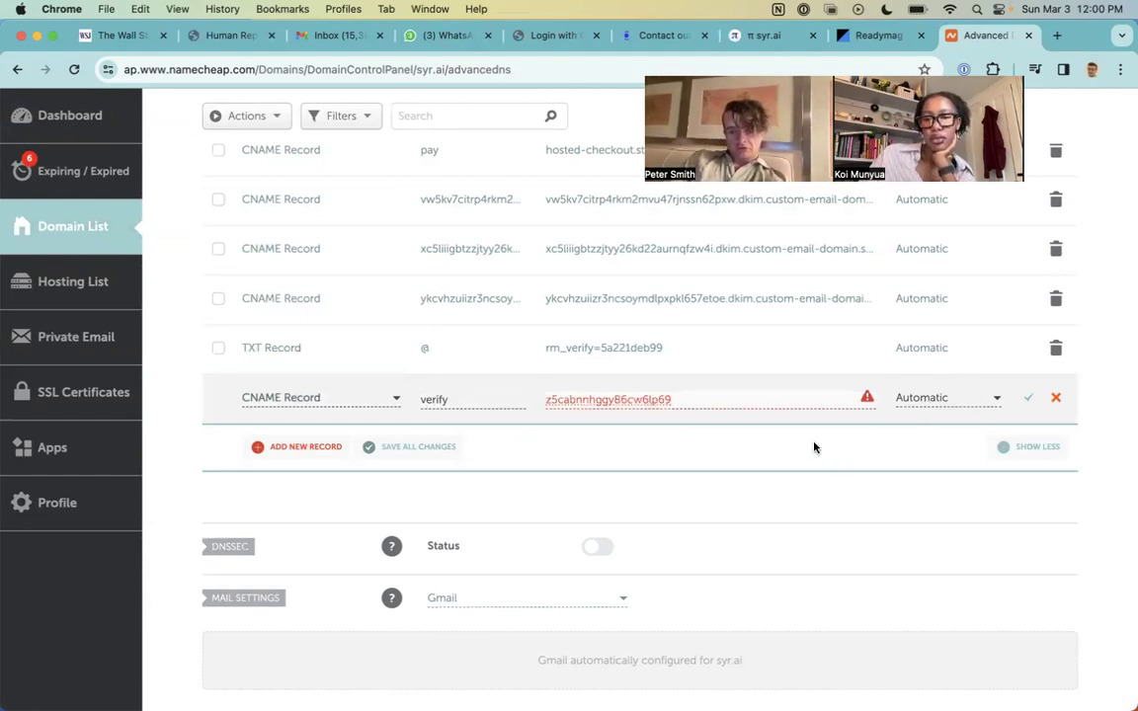
Step: Swap the new CNAME record's entries, using the verification code as host and verify.squarespace.com as target, and save it
key("ctrl+shift+Tab")
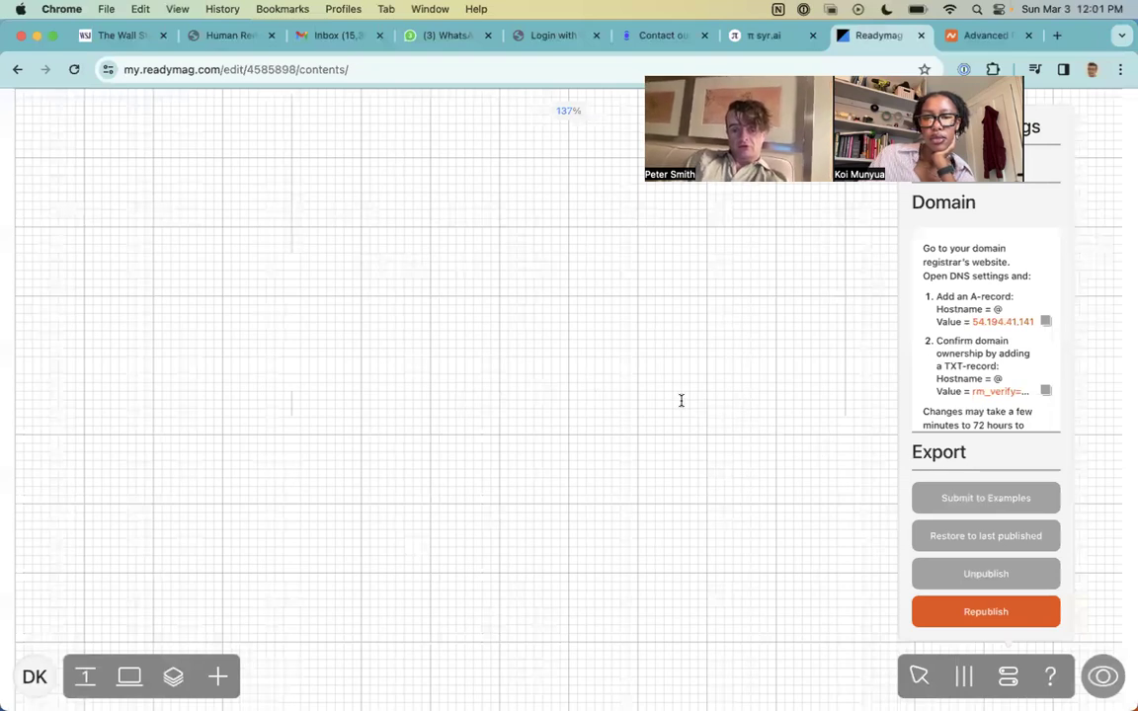
key("ctrl+Tab")
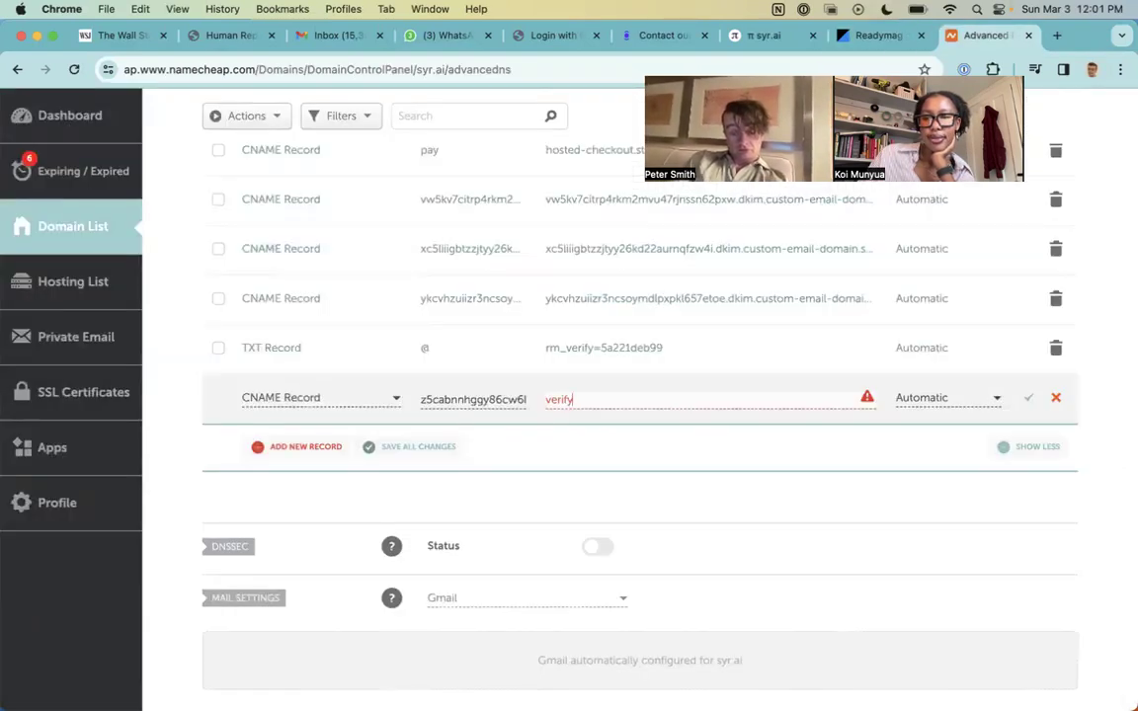
type(".squarespace.com")
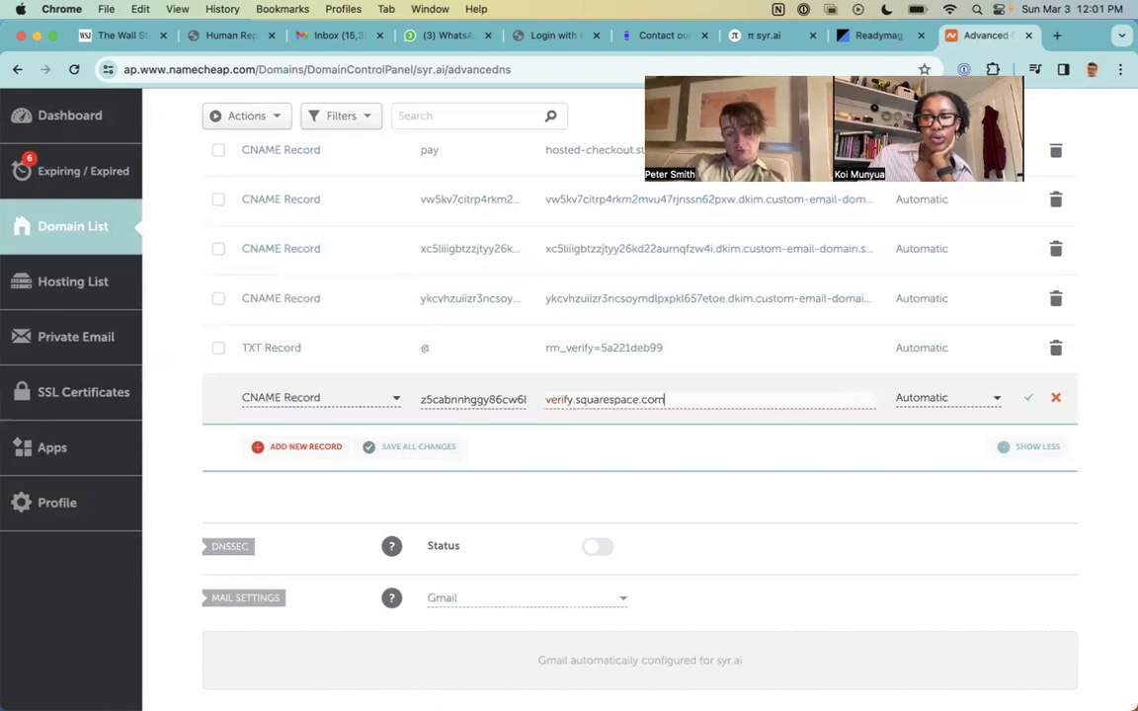
left_click(1031, 398)
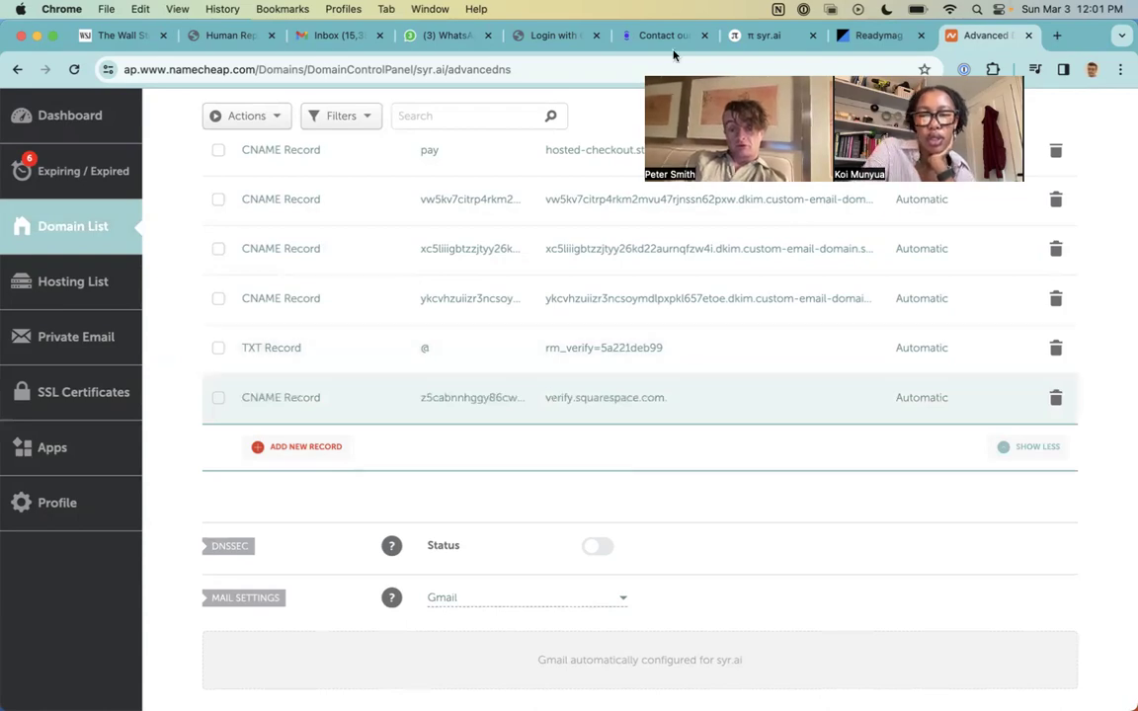